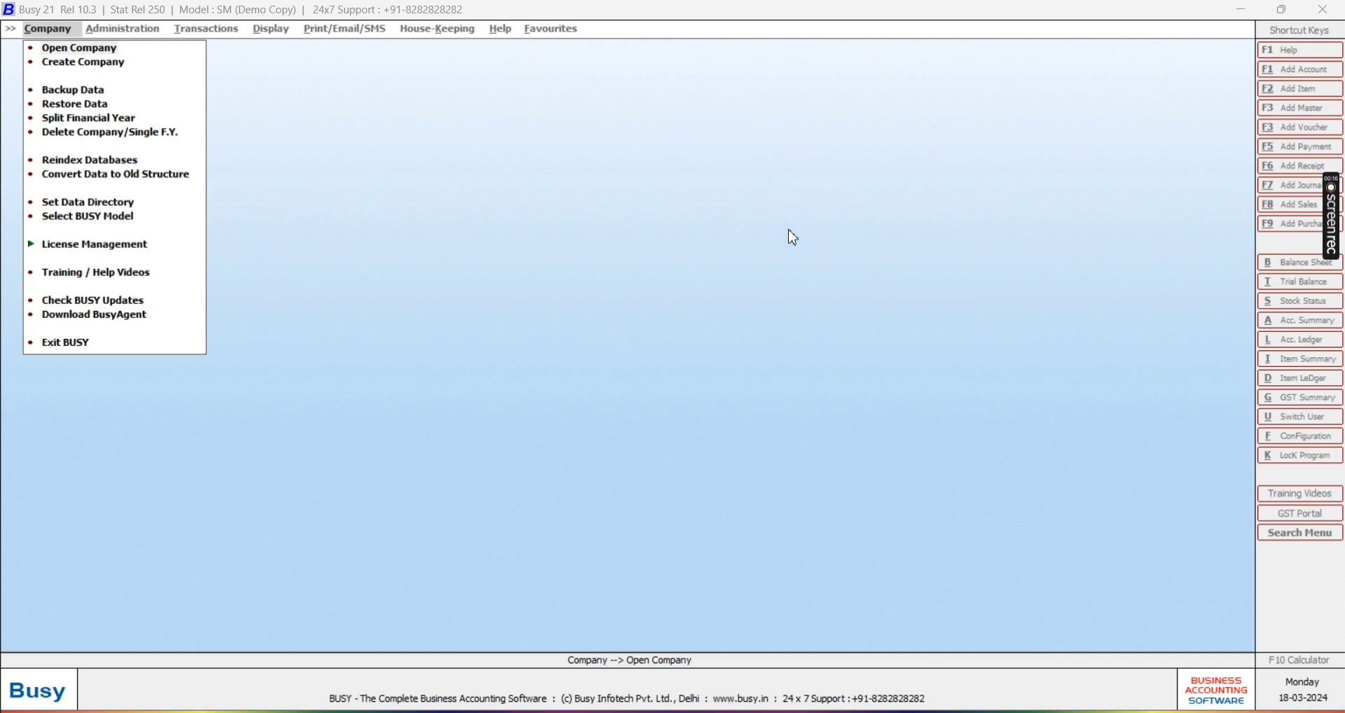
Open the TB ACCOUNTING company for F.Y. 2023-24 and log in with the user name and password
{"action": "left_click", "coordinate": [743, 245]}
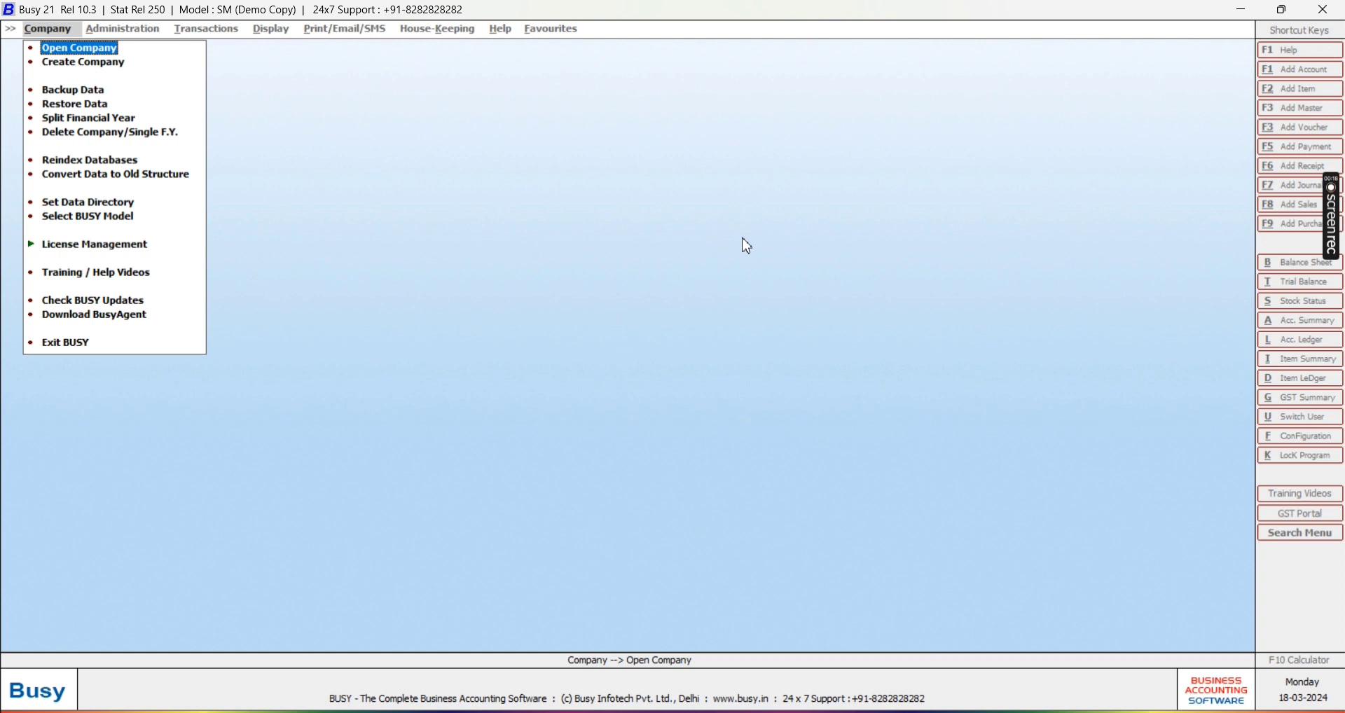
{"action": "key", "text": "Return"}
{"action": "key", "text": "Return"}
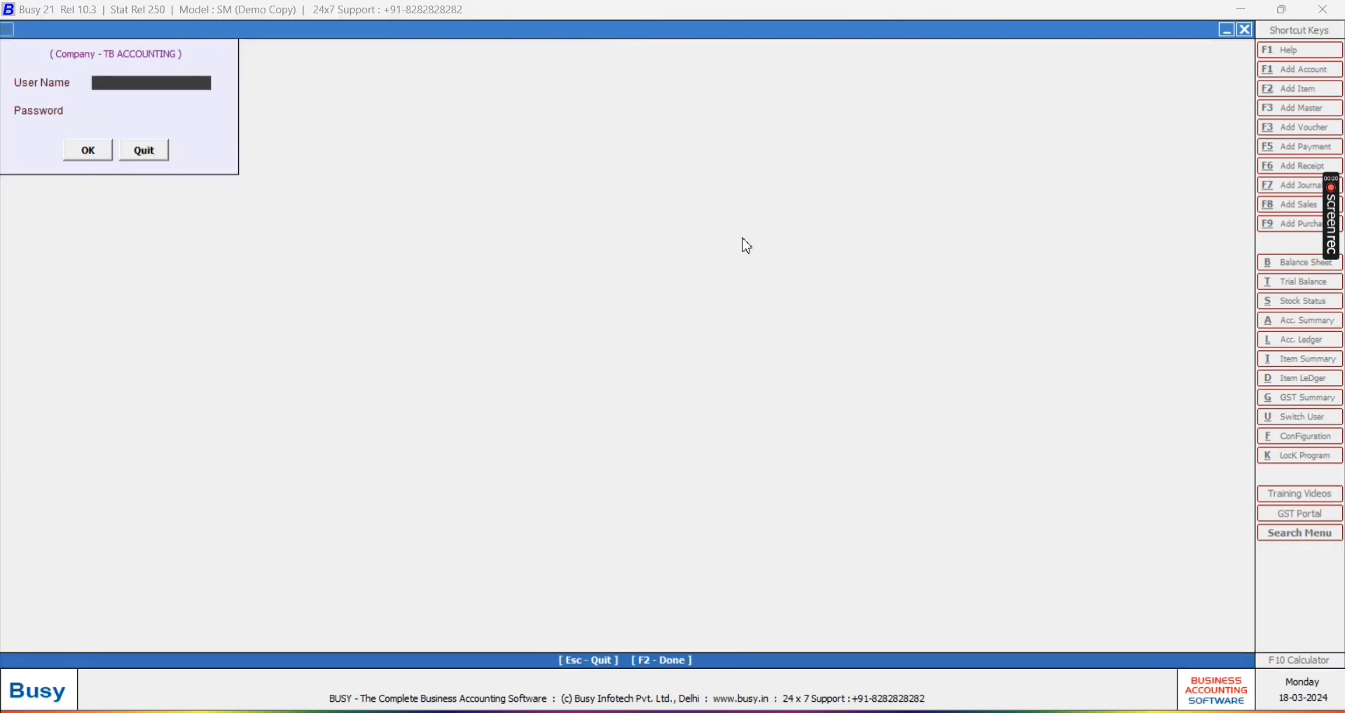
{"action": "type", "text": "A"}
{"action": "key", "text": "Return"}
{"action": "key", "text": "Return"}
{"action": "type", "text": "T"}
{"action": "key", "text": "Return"}
{"action": "key", "text": "Return"}
{"action": "key", "text": "Return"}
{"action": "type", "text": "*"}
{"action": "key", "text": "Return"}
{"action": "key", "text": "Return"}
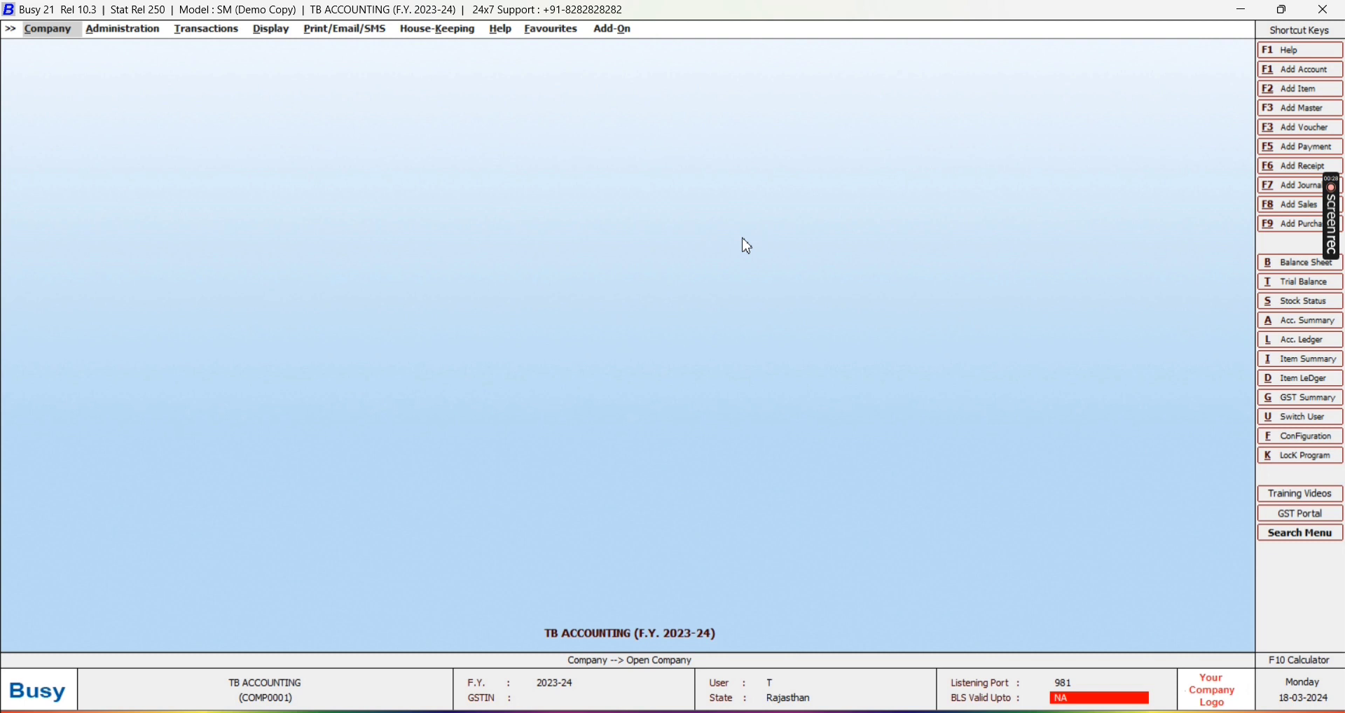
Dismiss the financial-year warning and go through Administration > Masters > Item to Add
{"action": "key", "text": "Return"}
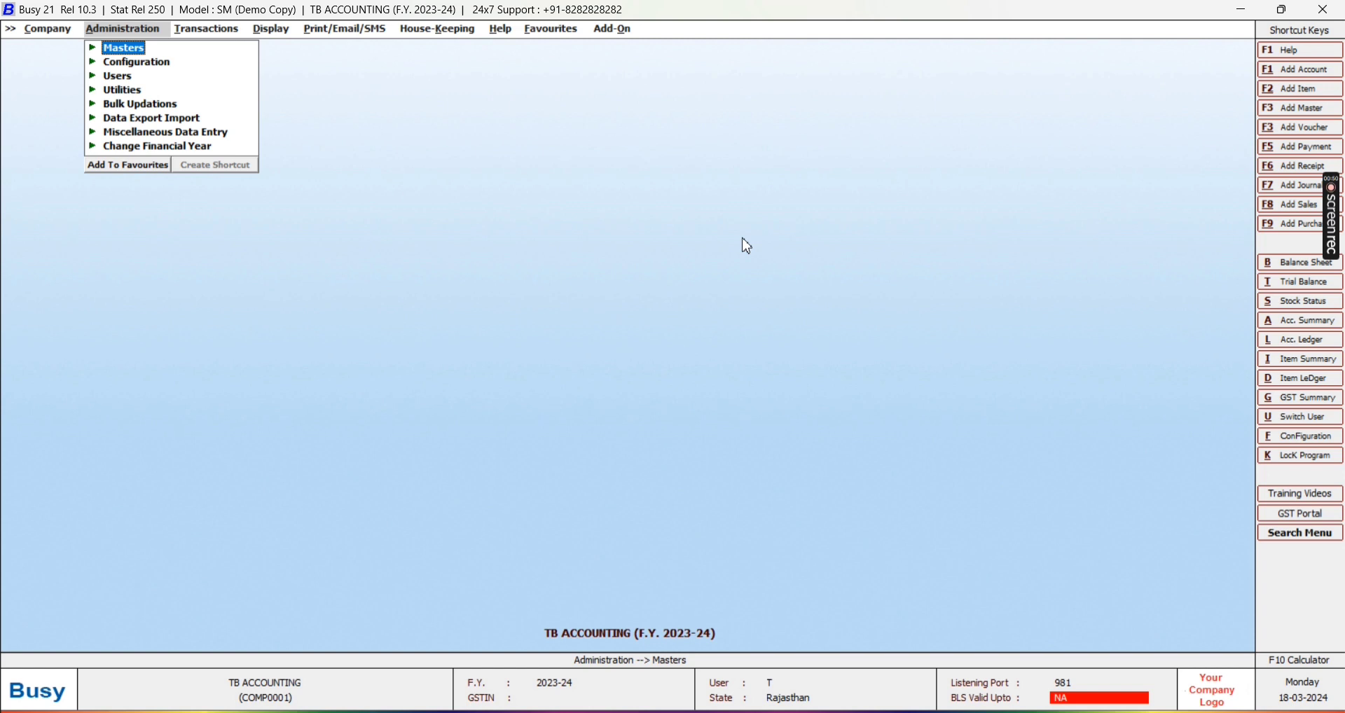
{"action": "key", "text": "Return"}
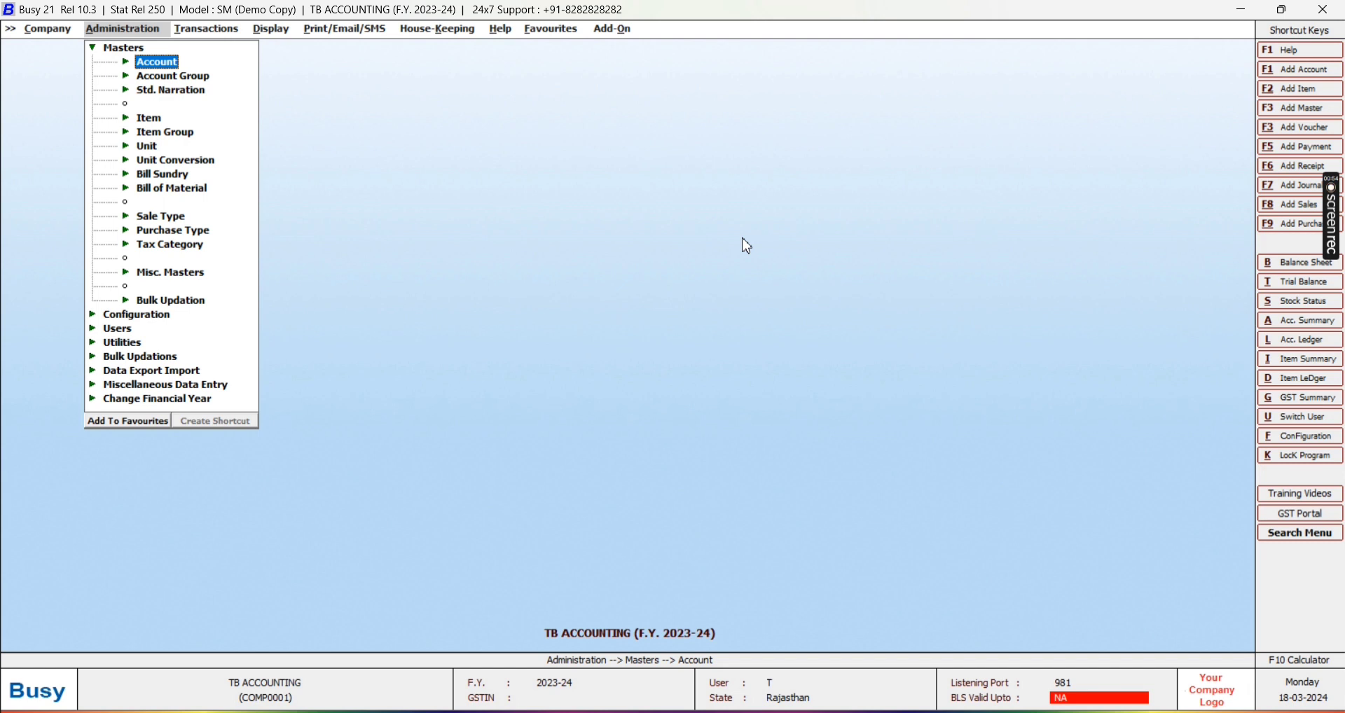
{"action": "key", "text": "Down"}
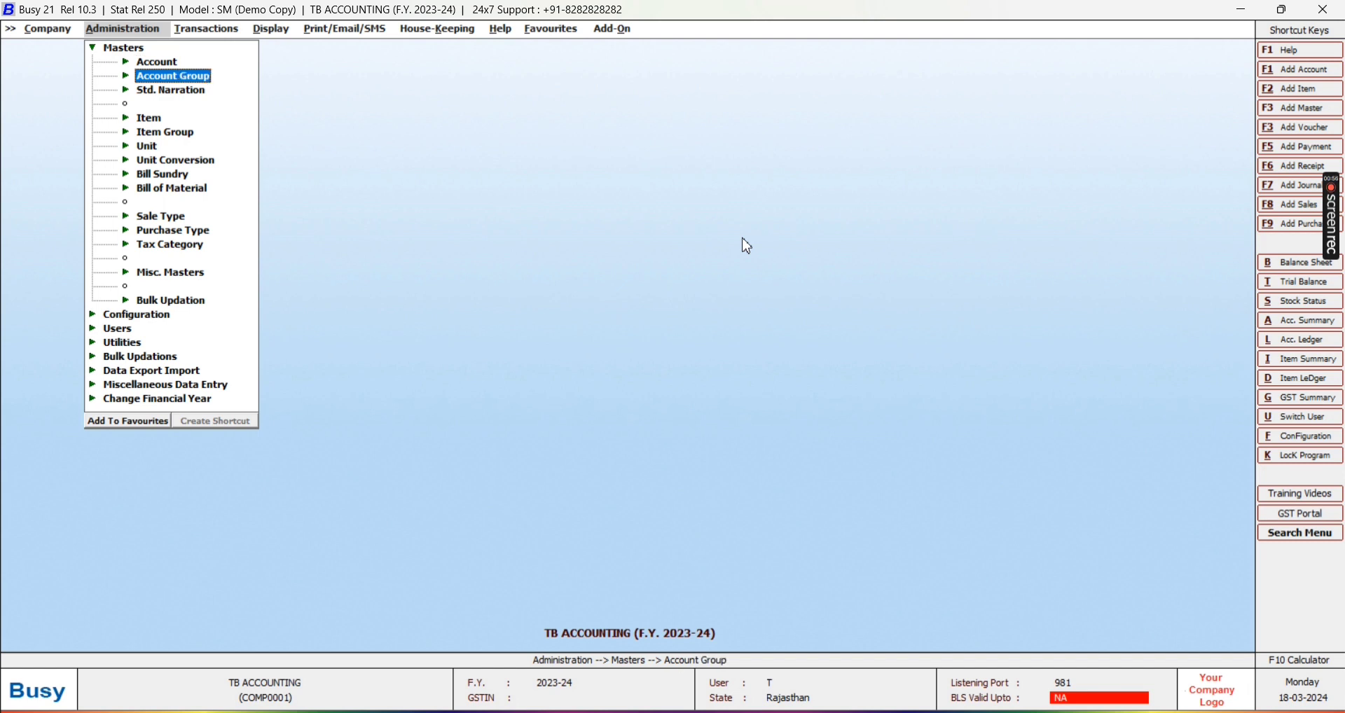
{"action": "key", "text": "Down"}
{"action": "key", "text": "Down"}
{"action": "key", "text": "Up"}
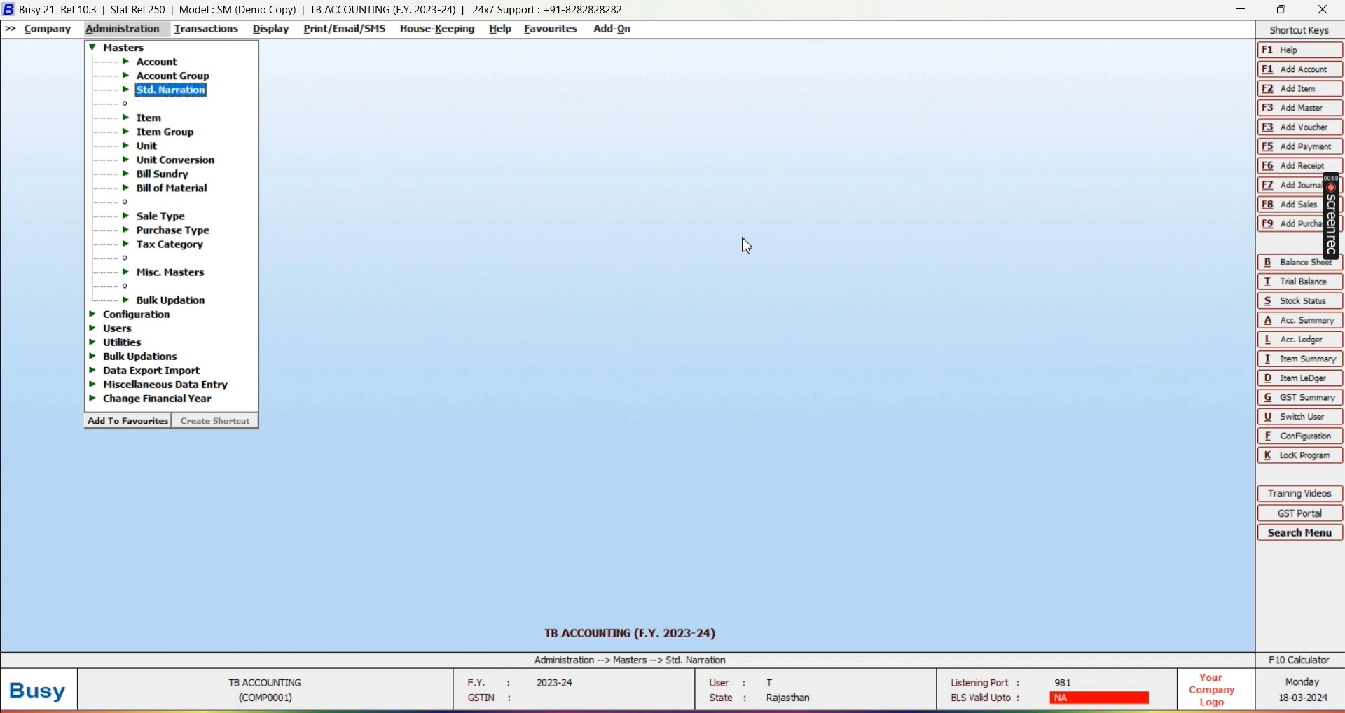
{"action": "key", "text": "Down"}
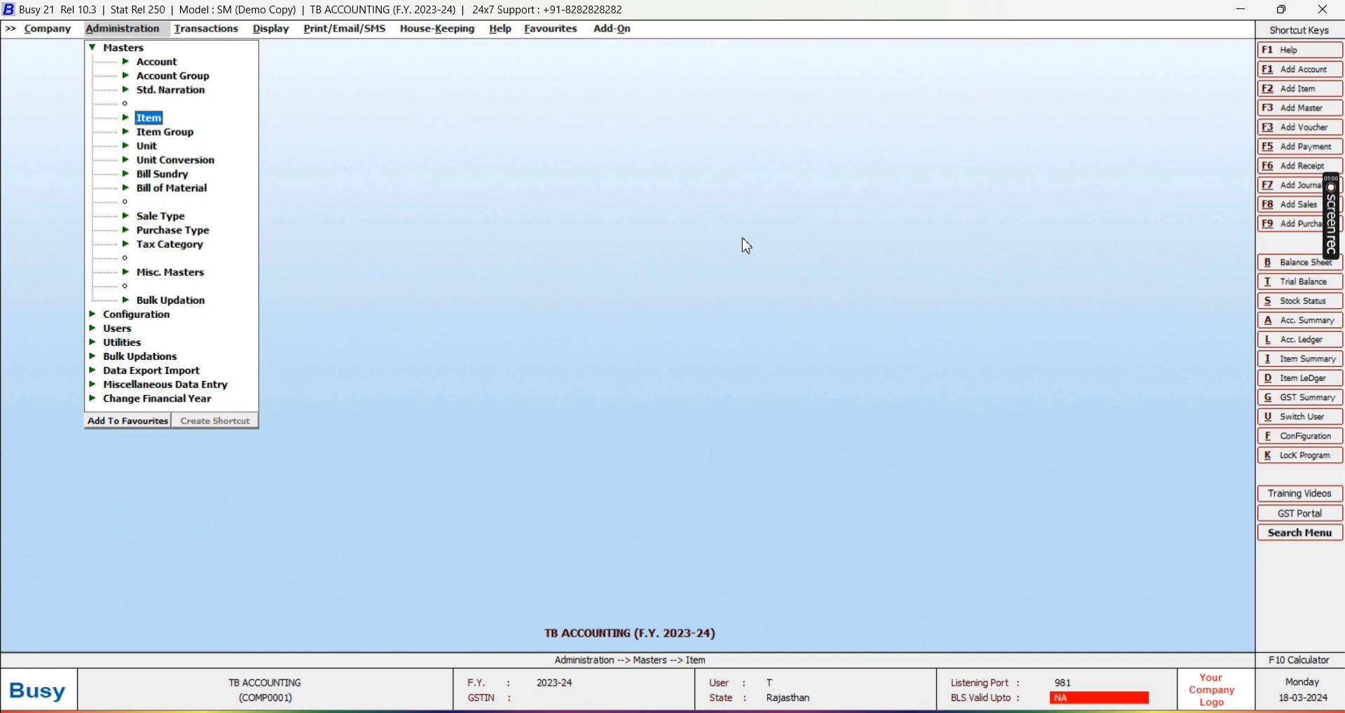
{"action": "key", "text": "Return"}
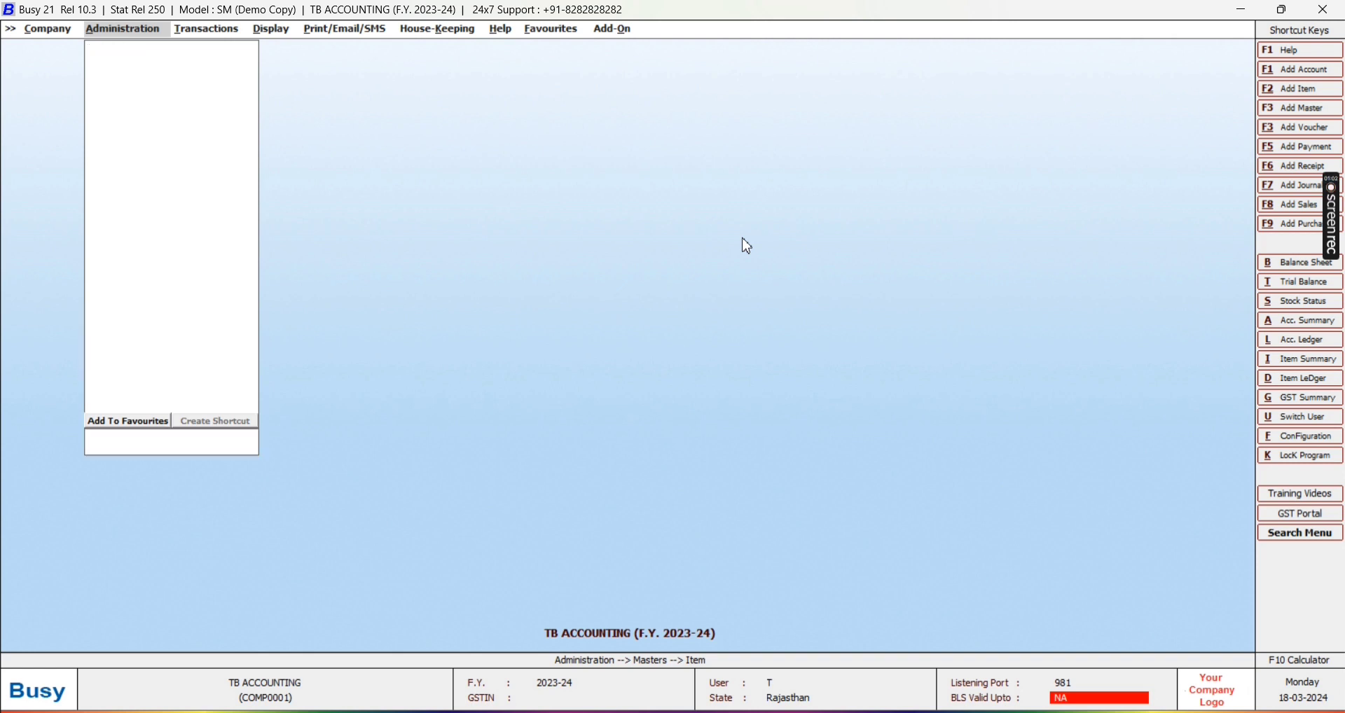
Name the new item 'pant', copy it as the print name, and assign the General group
{"action": "key", "text": "Return"}
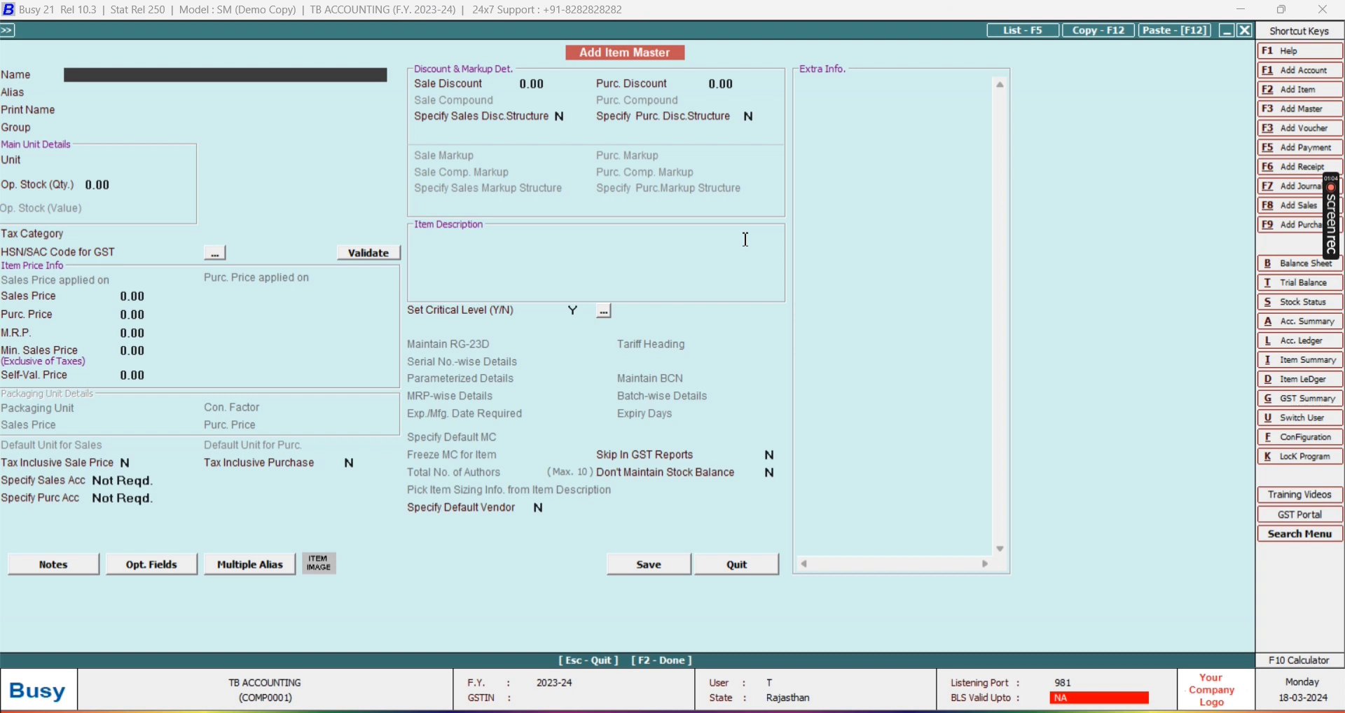
{"action": "key", "text": "Escape"}
{"action": "key", "text": "Escape"}
{"action": "key", "text": "Return"}
{"action": "key", "text": "Return"}
{"action": "type", "text": "pant"}
{"action": "key", "text": "Return"}
{"action": "key", "text": "Return"}
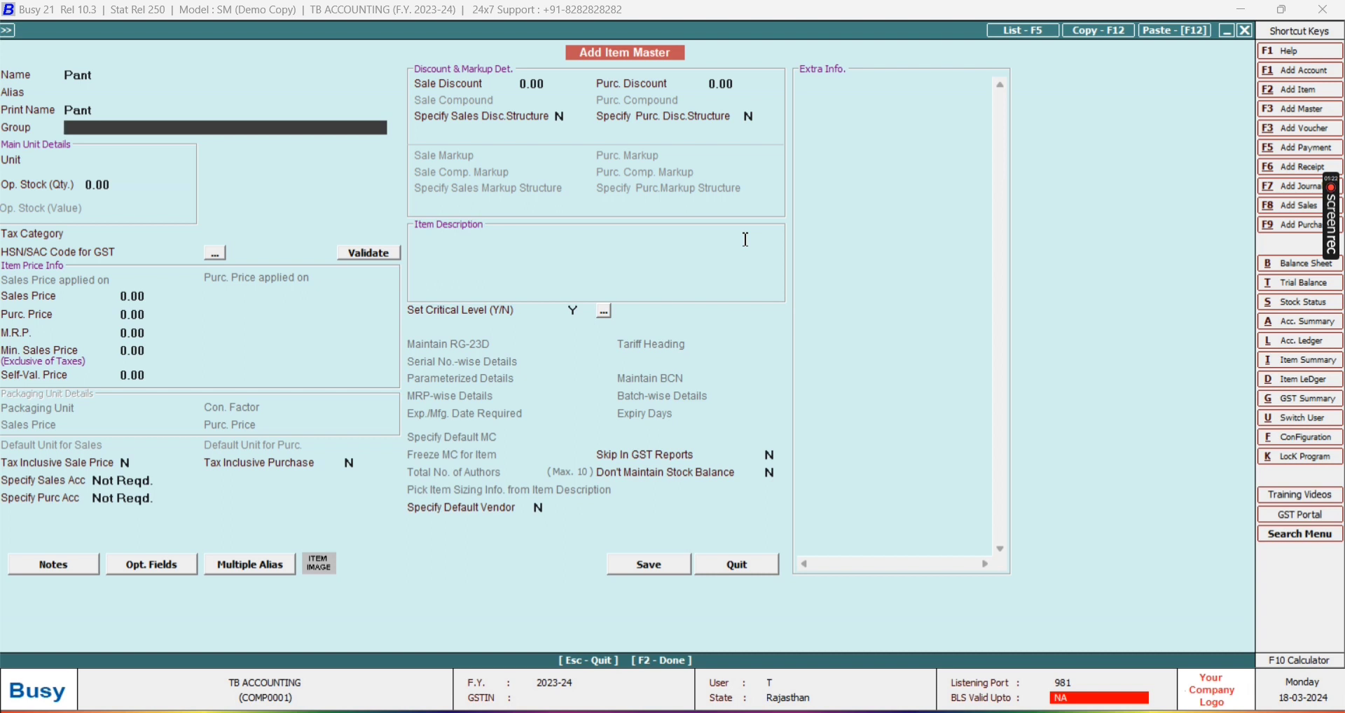
{"action": "key", "text": "space"}
{"action": "key", "text": "Return"}
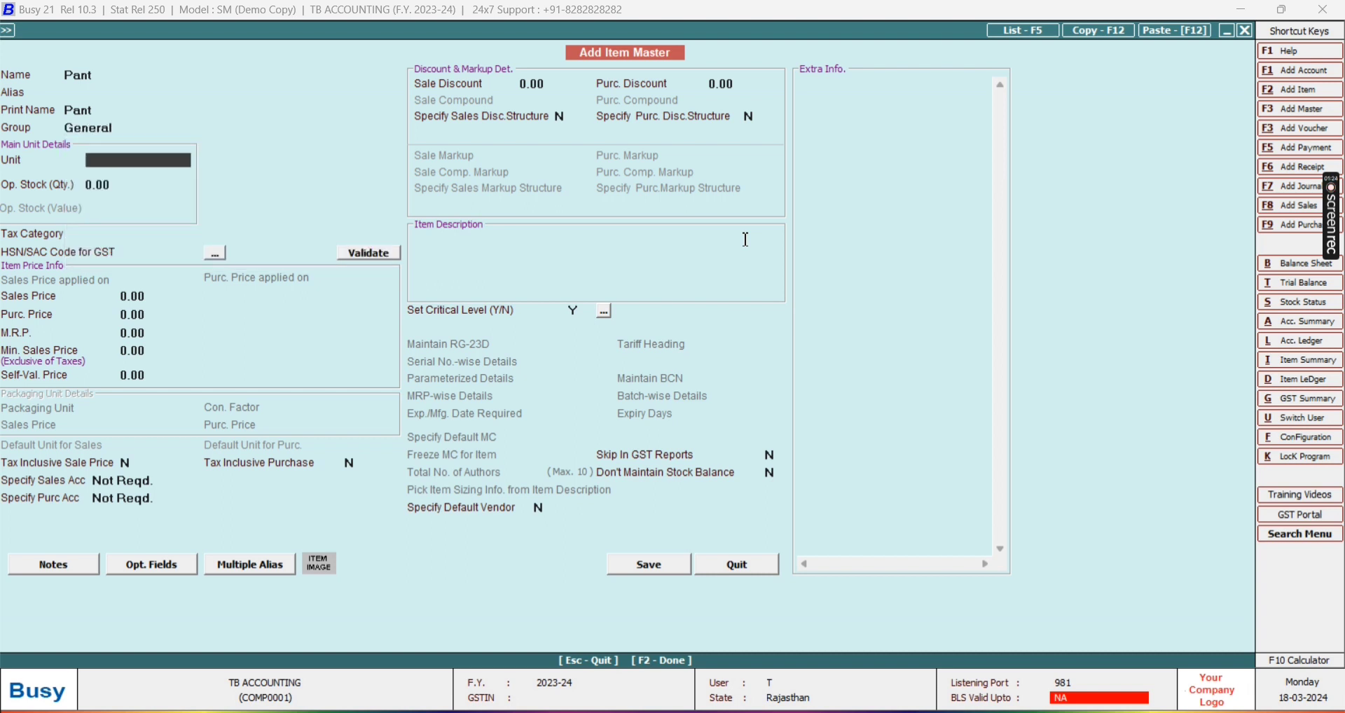
{"action": "key", "text": "Up"}
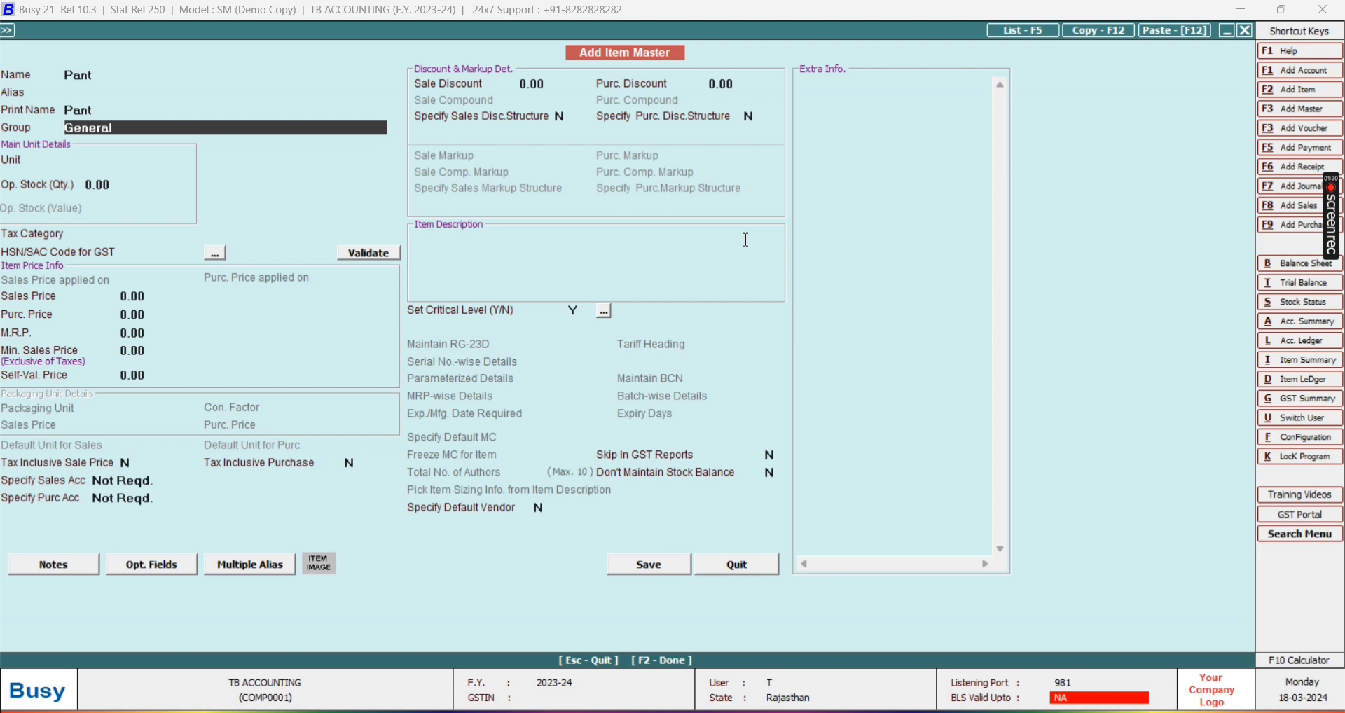
{"action": "key", "text": "Return"}
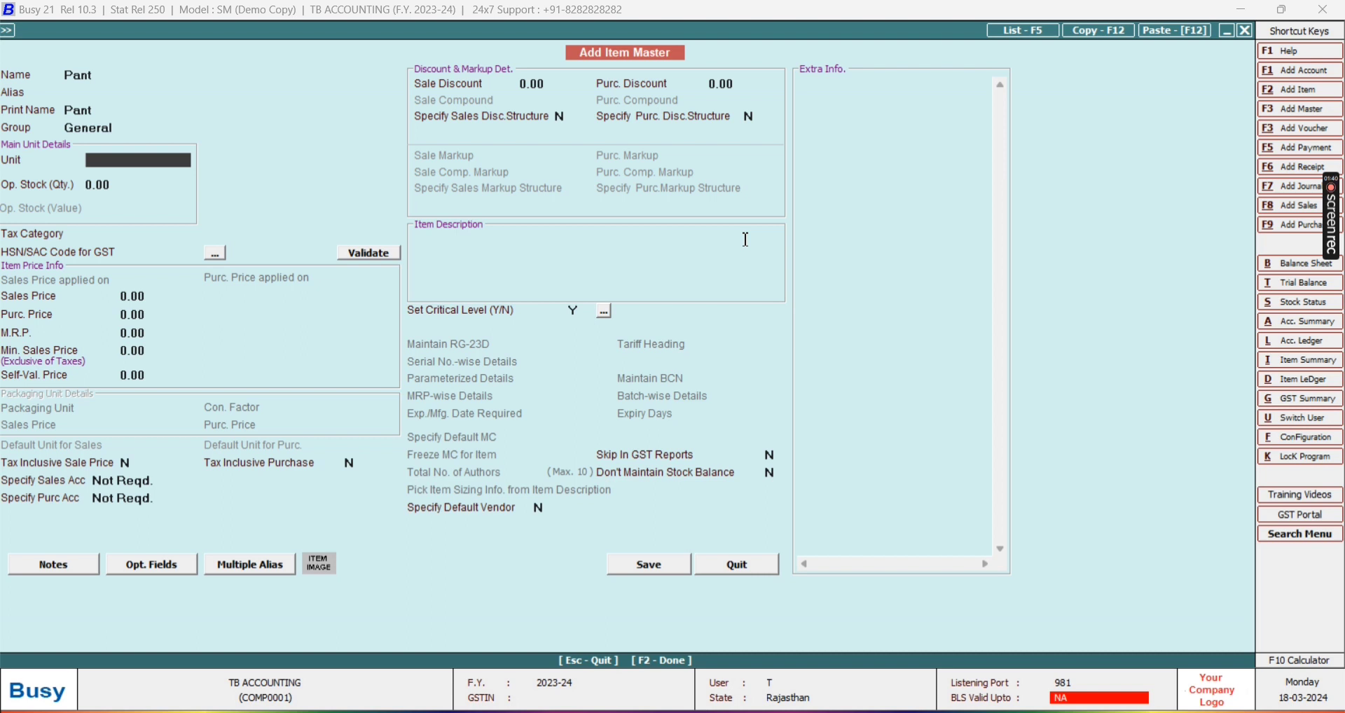
Choose Pcs. as Pant's unit and GST 5% as its tax category
{"action": "type", "text": "pc"}
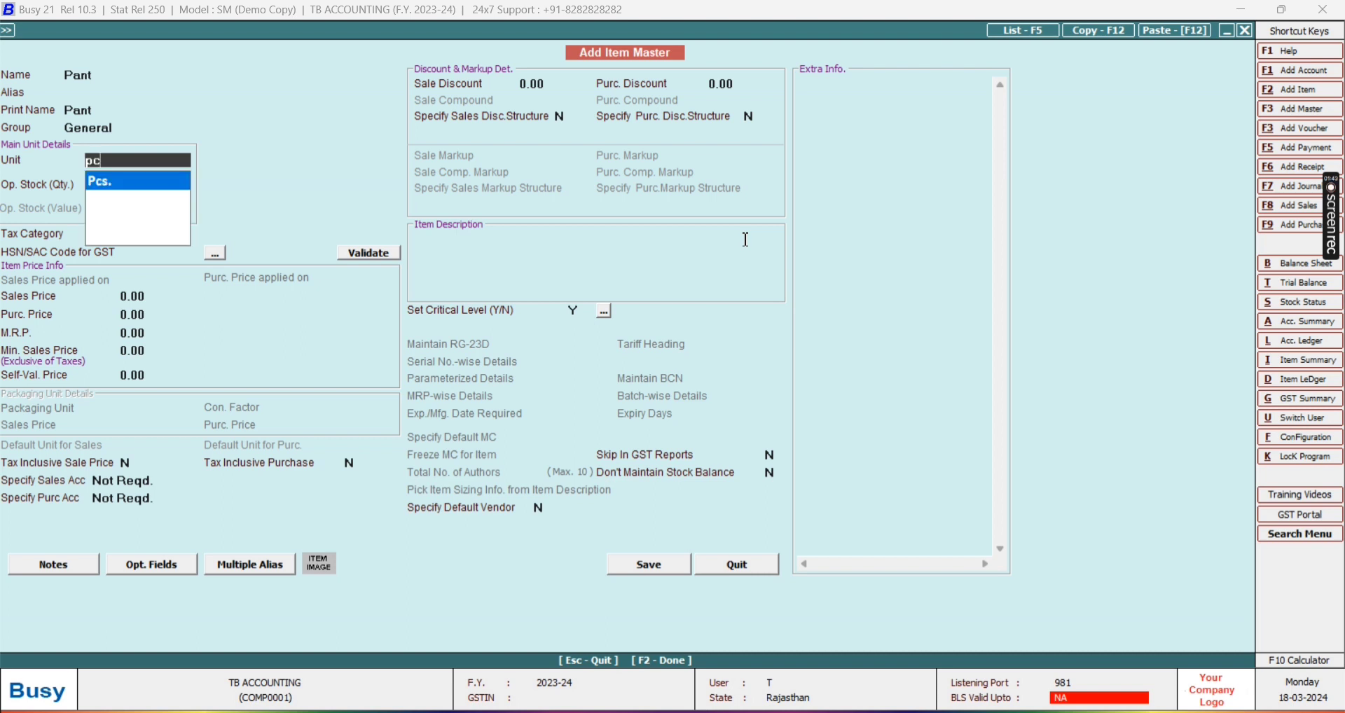
{"action": "key", "text": "Return"}
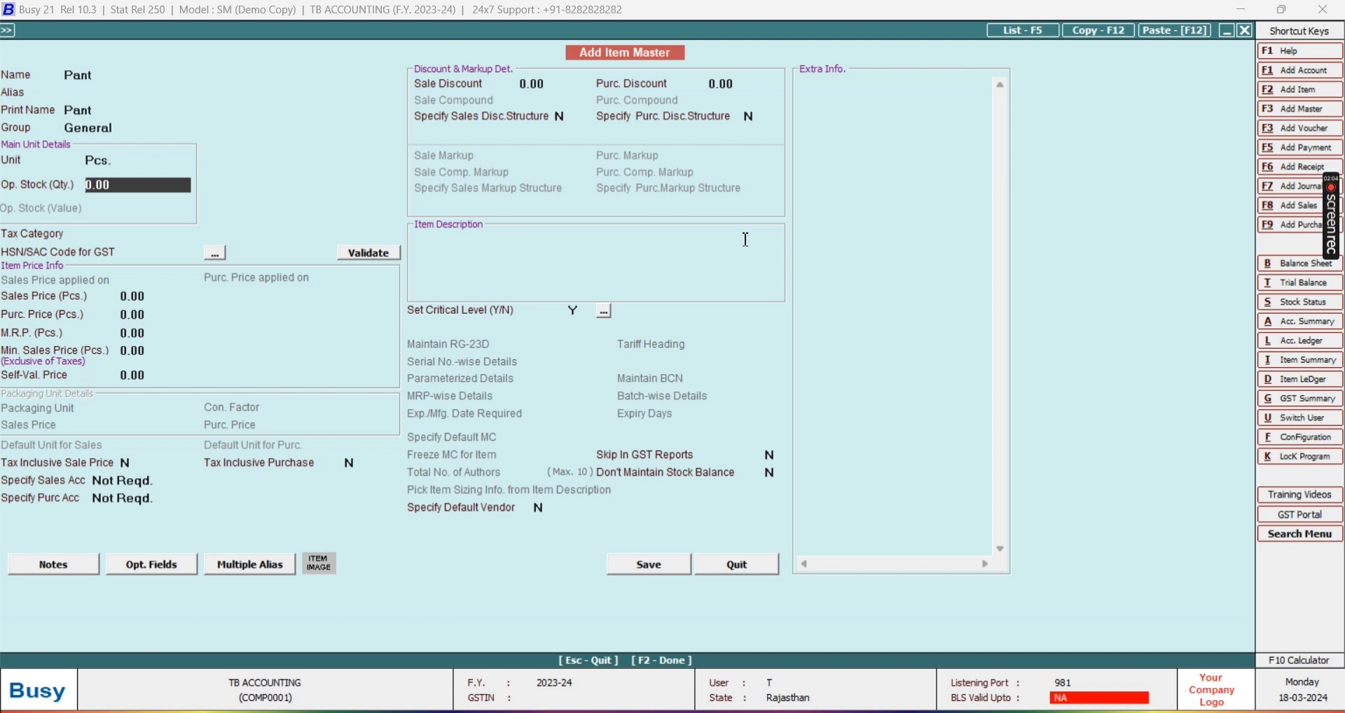
{"action": "key", "text": "Return"}
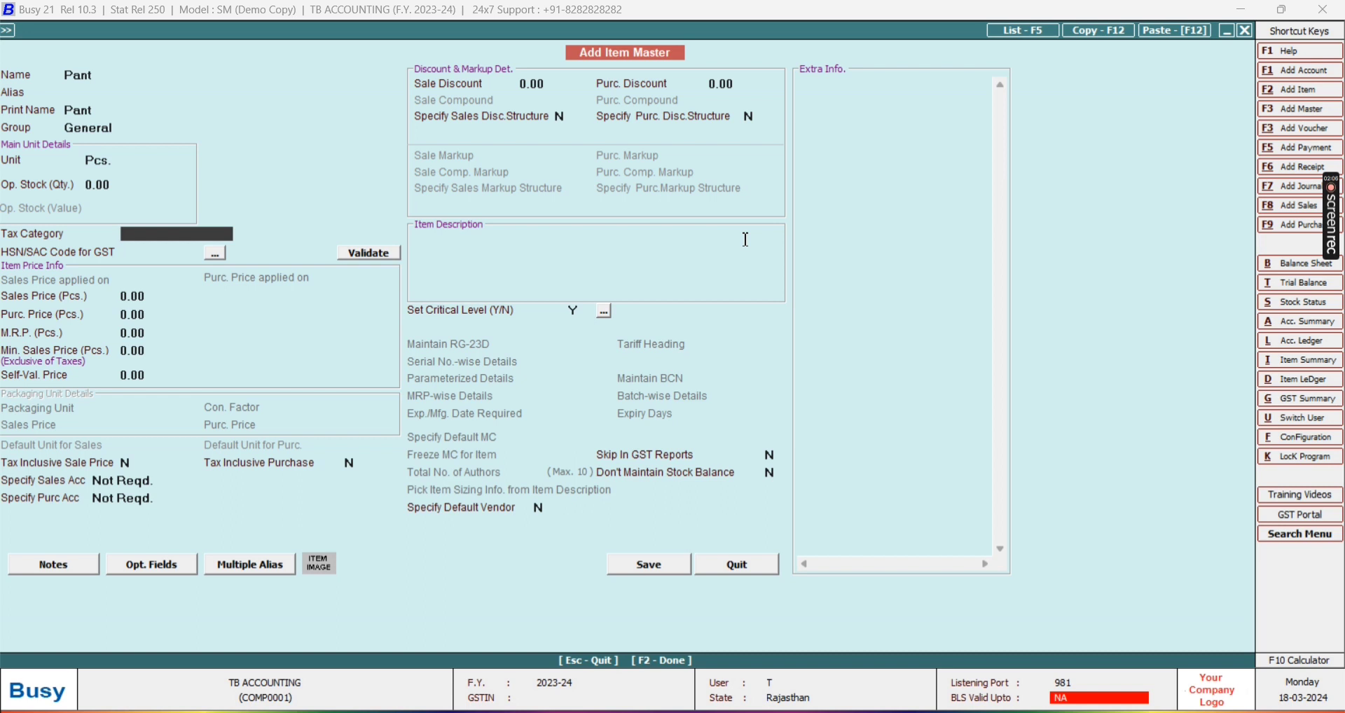
{"action": "key", "text": "space"}
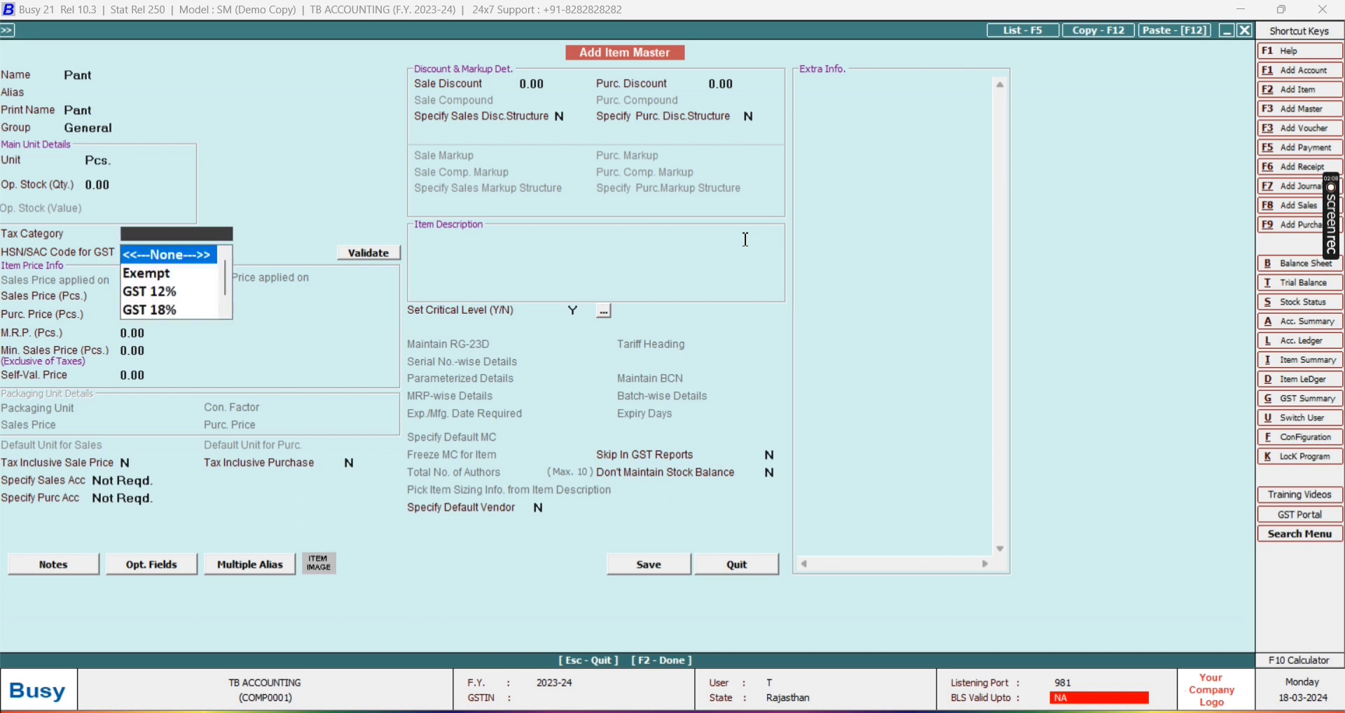
{"action": "key", "text": "Down"}
{"action": "key", "text": "Down"}
{"action": "key", "text": "Down"}
{"action": "key", "text": "Down"}
{"action": "key", "text": "Down"}
{"action": "key", "text": "Down"}
{"action": "key", "text": "Down"}
{"action": "key", "text": "Down"}
{"action": "key", "text": "Down"}
{"action": "key", "text": "Down"}
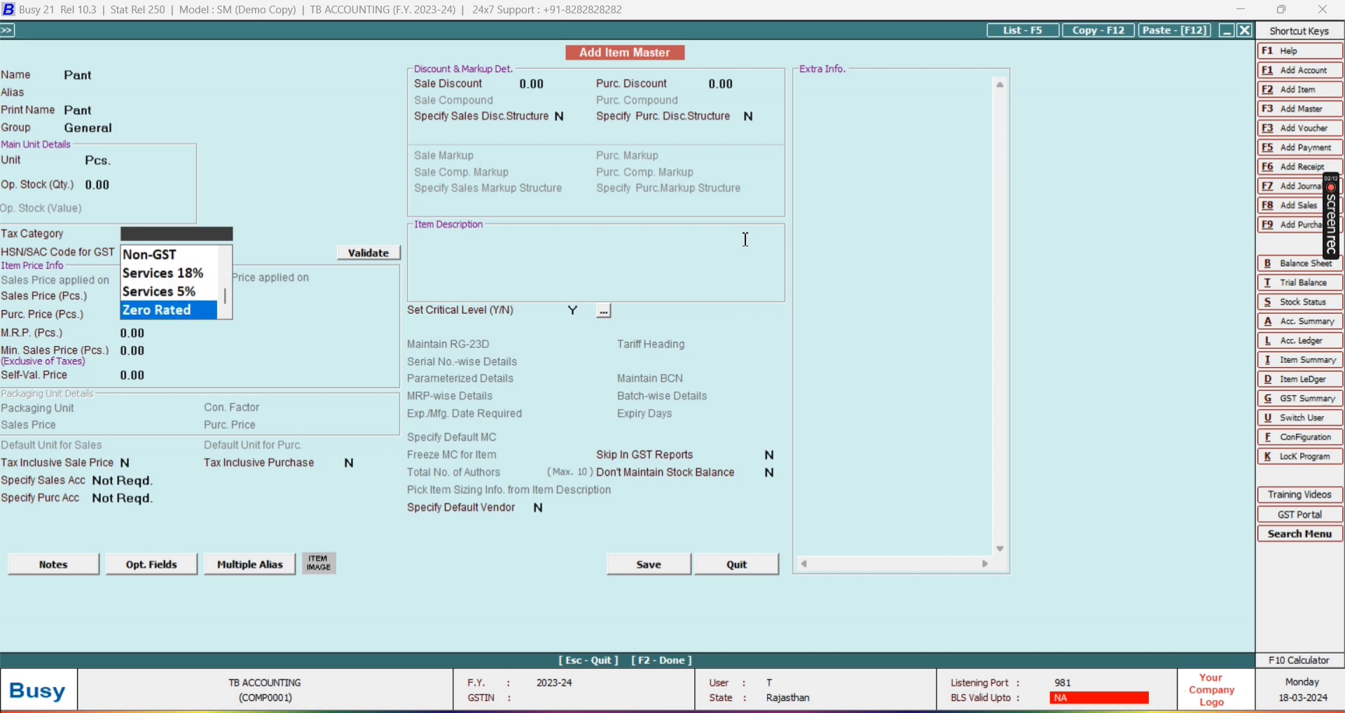
{"action": "type", "text": "gst"}
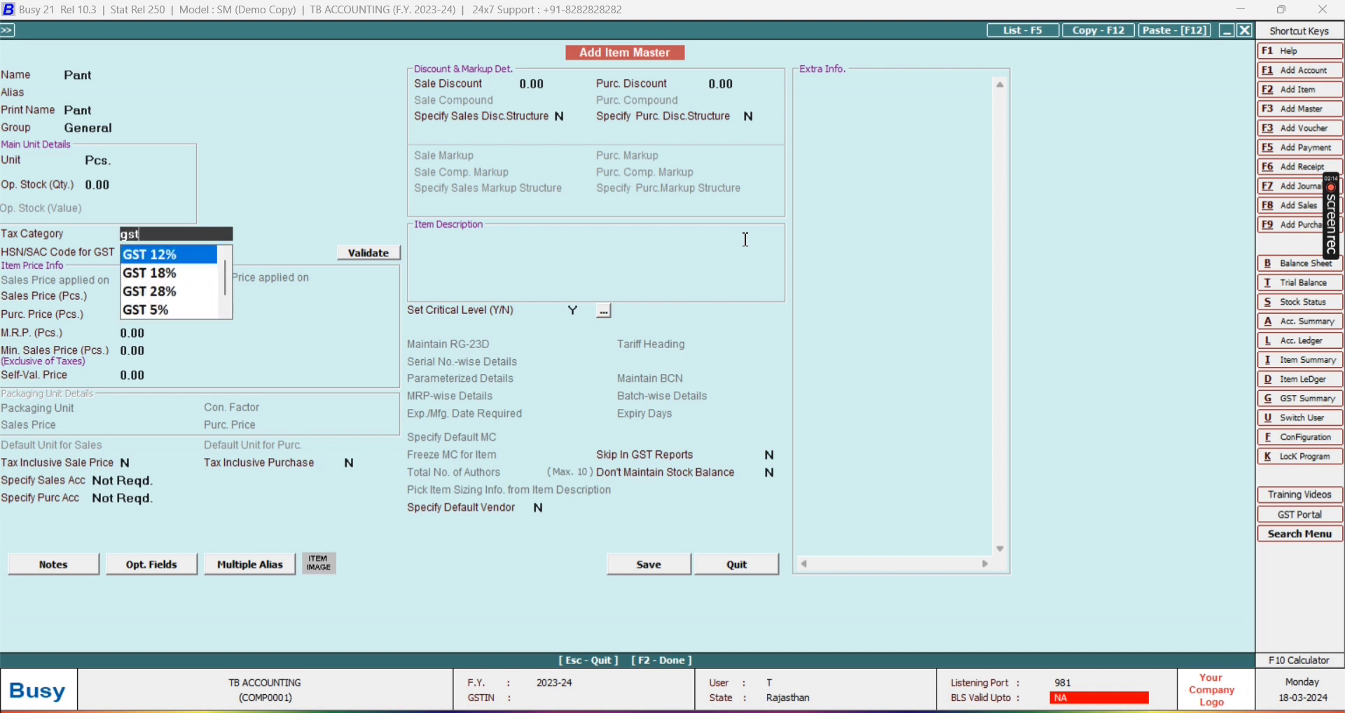
{"action": "key", "text": "Down"}
{"action": "key", "text": "Down"}
{"action": "key", "text": "Down"}
{"action": "key", "text": "Return"}
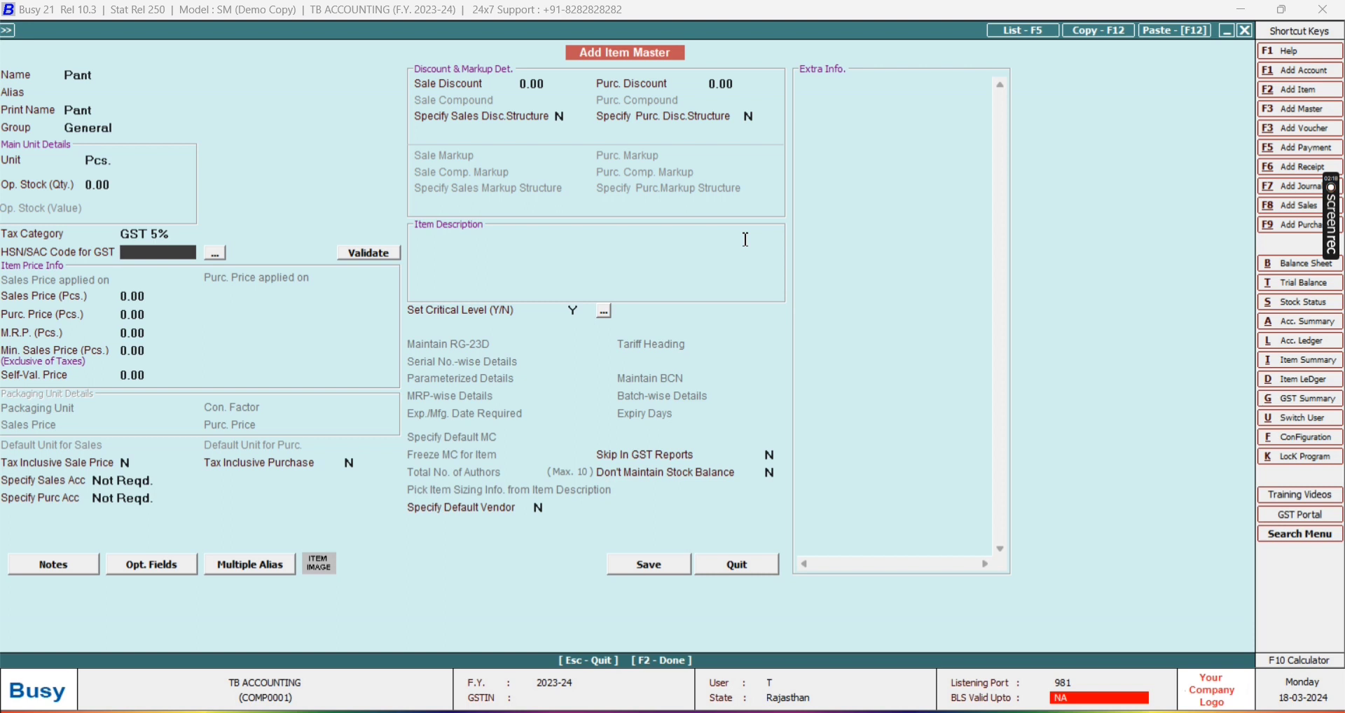
Enter HSN code 620590, sales price 500 and opening stock 100 for Pant
{"action": "type", "text": "620590"}
{"action": "key", "text": "Return"}
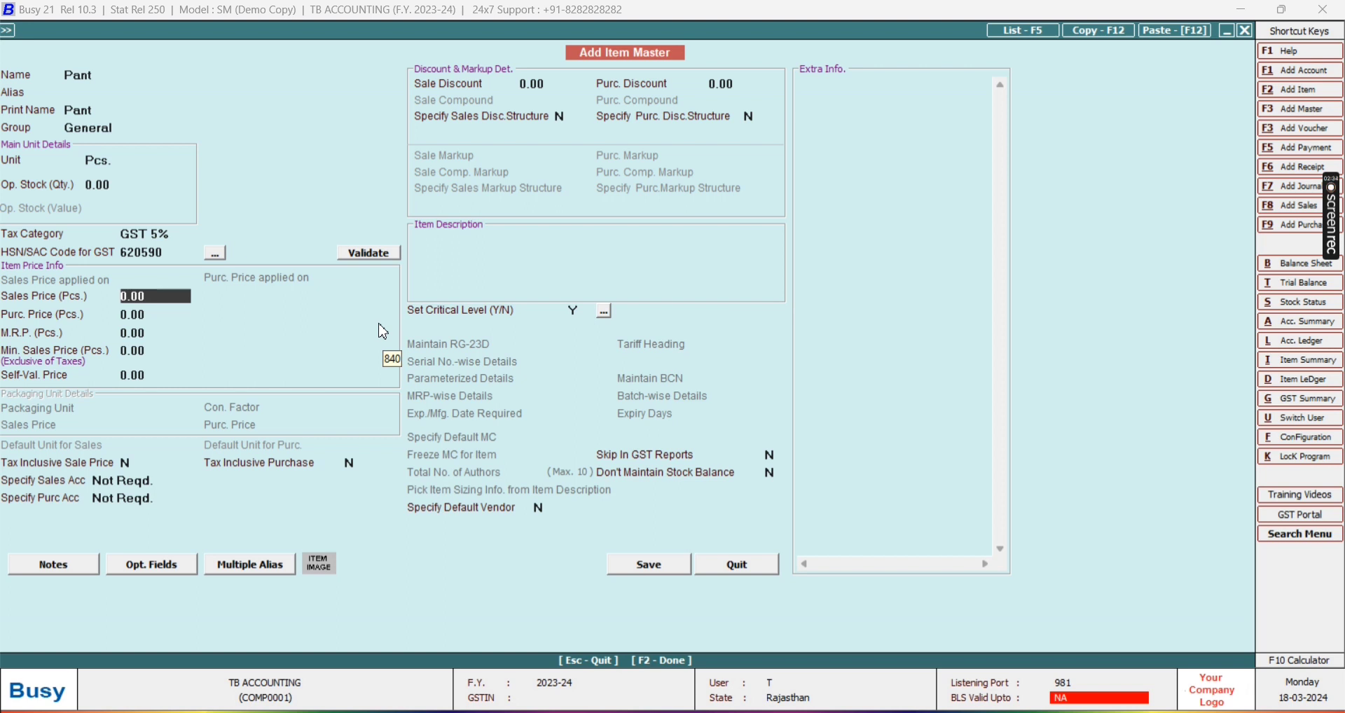
{"action": "type", "text": "500"}
{"action": "left_click", "coordinate": [143, 189]}
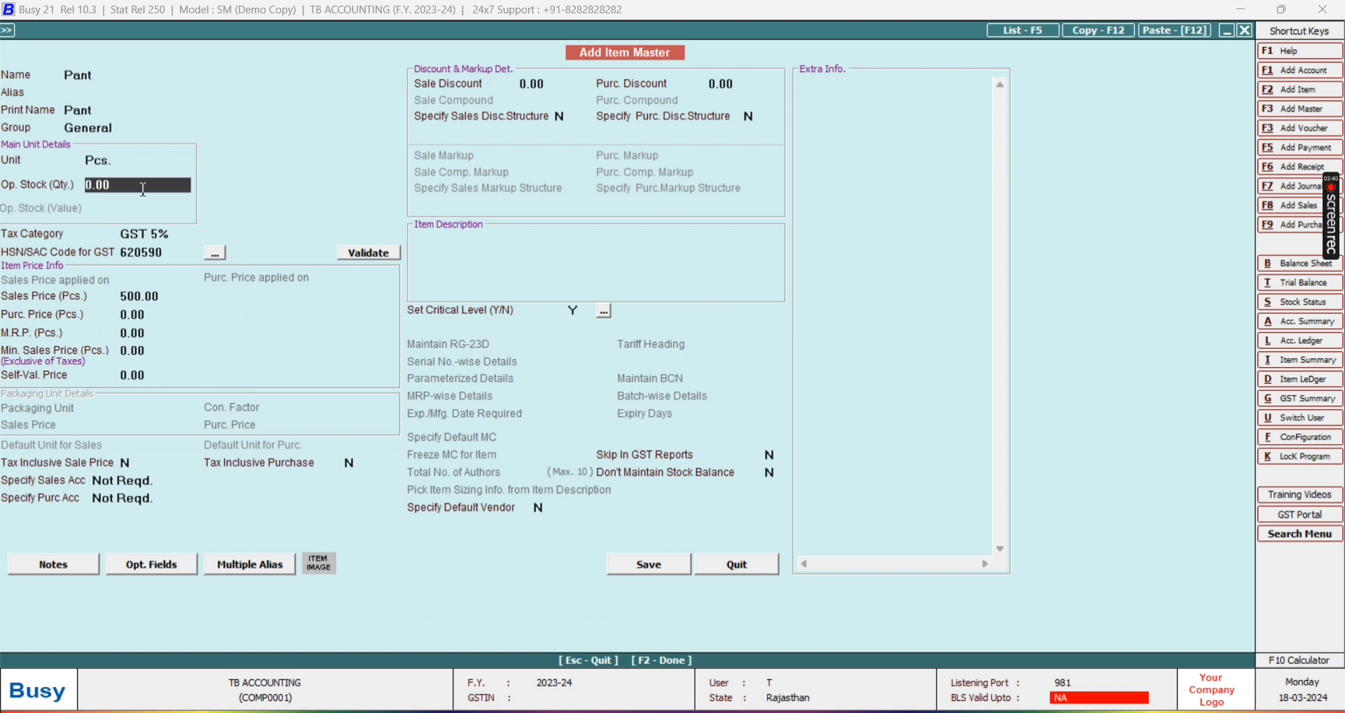
{"action": "key", "text": "Up"}
{"action": "key", "text": "Return"}
{"action": "type", "text": "100"}
{"action": "key", "text": "Return"}
{"action": "key", "text": "Return"}
{"action": "key", "text": "Return"}
{"action": "key", "text": "Return"}
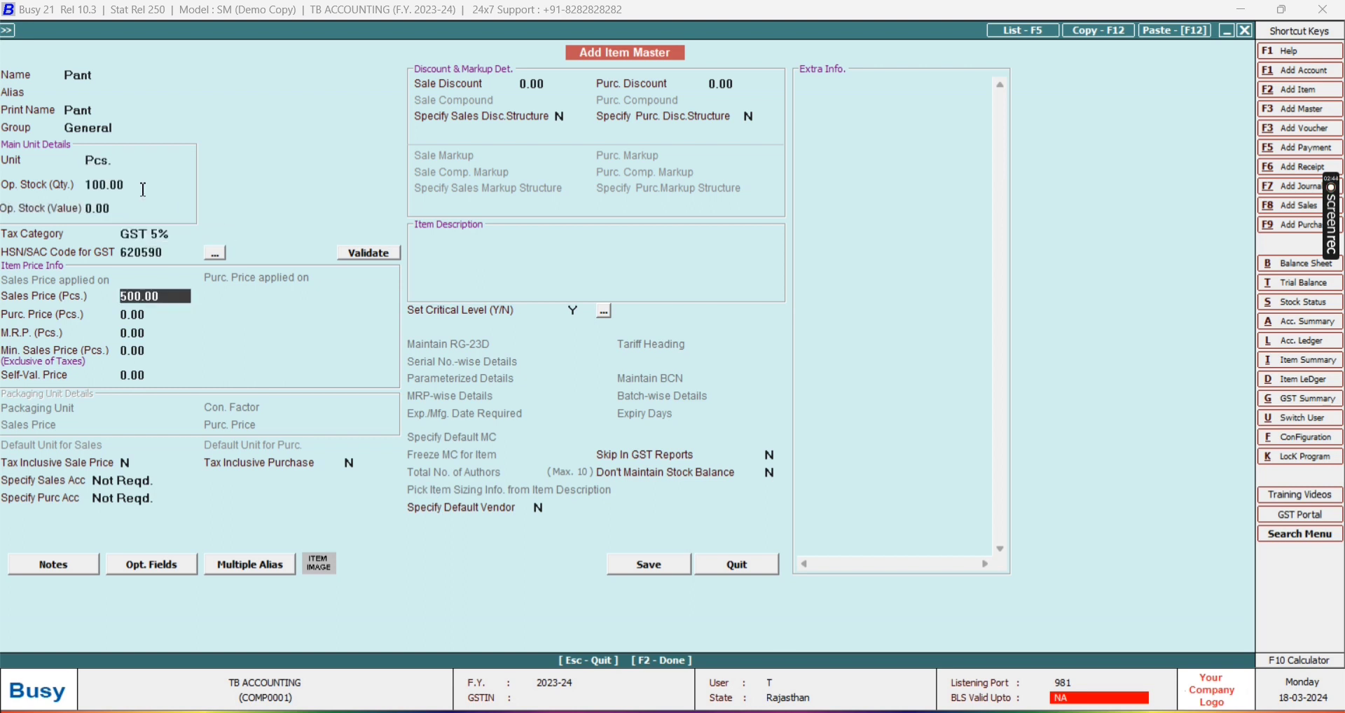
Set Pant's purchase price to 300
{"action": "key", "text": "Return"}
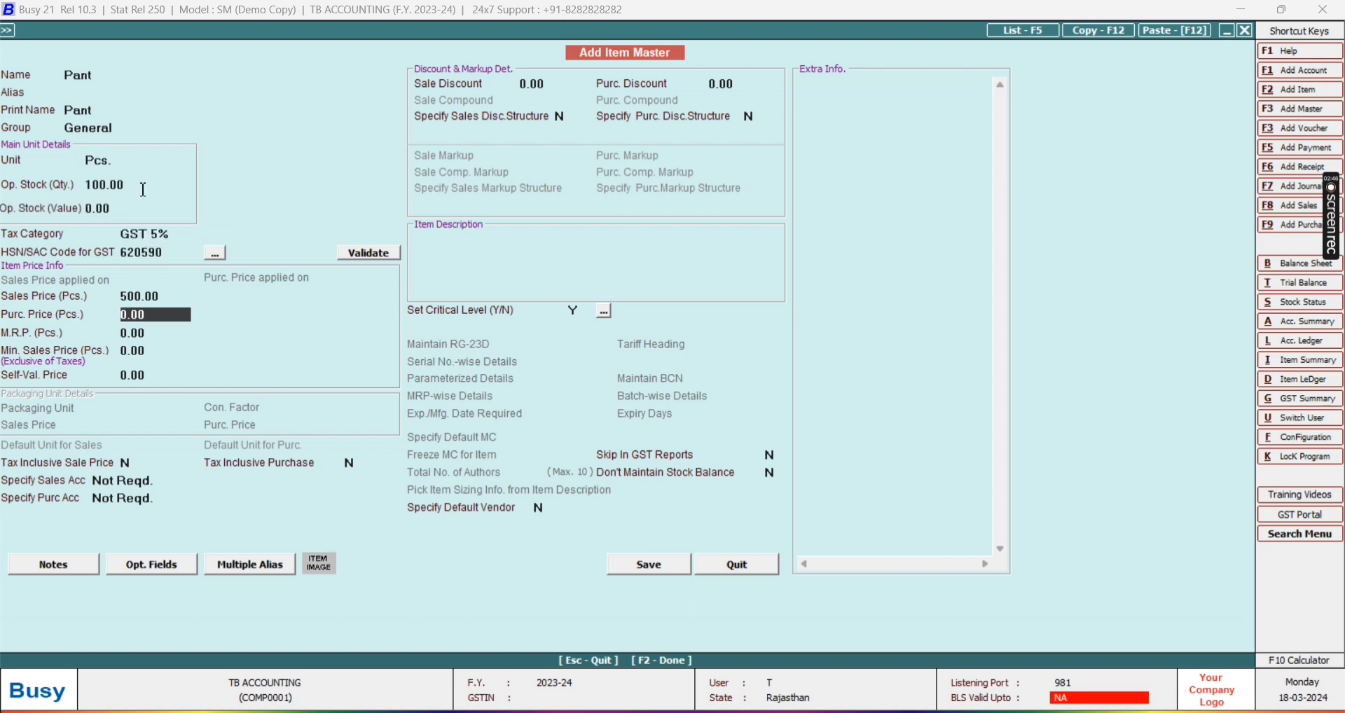
{"action": "key", "text": "Up"}
{"action": "key", "text": "Return"}
{"action": "type", "text": "300"}
{"action": "key", "text": "BackSpace"}
{"action": "key", "text": "BackSpace"}
{"action": "key", "text": "BackSpace"}
{"action": "type", "text": "300"}
{"action": "key", "text": "Return"}
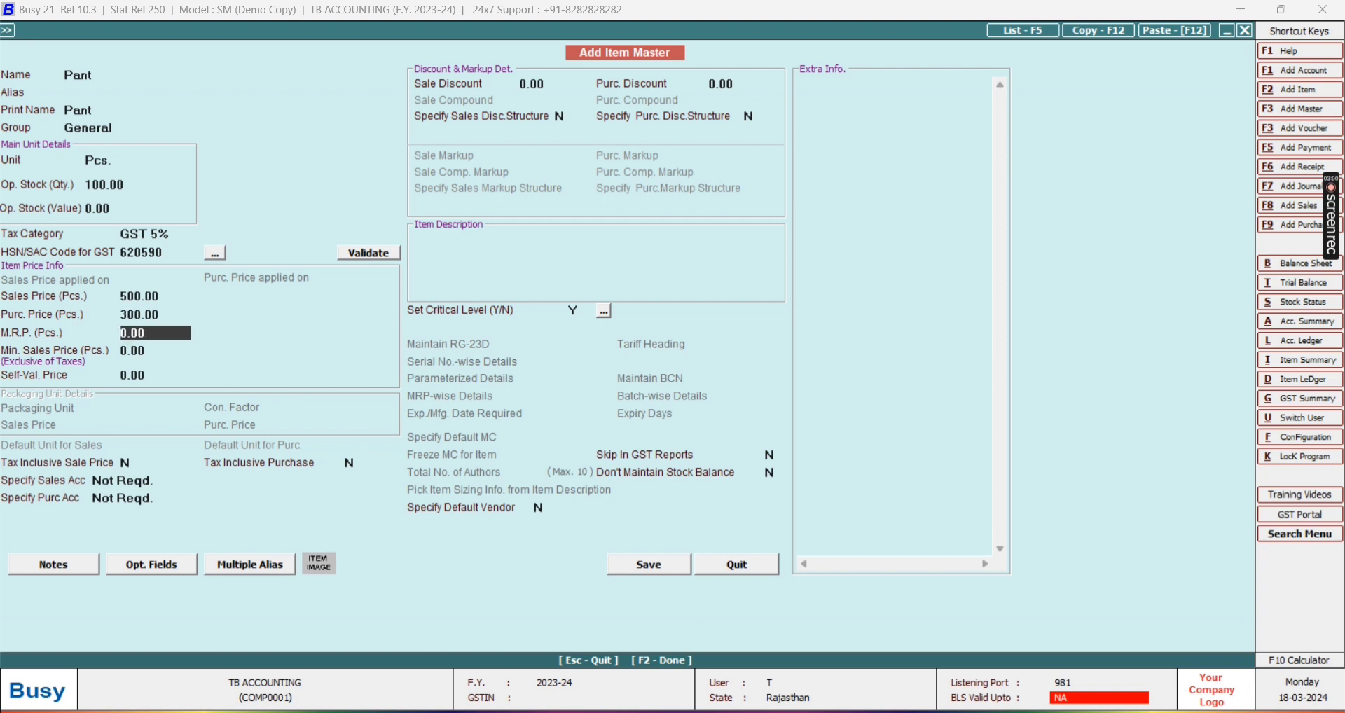
Settle the M.R.P. at 0 after first trying 525 and 500
{"action": "type", "text": "525"}
{"action": "key", "text": "BackSpace"}
{"action": "key", "text": "BackSpace"}
{"action": "key", "text": "BackSpace"}
{"action": "type", "text": "500"}
{"action": "key", "text": "Return"}
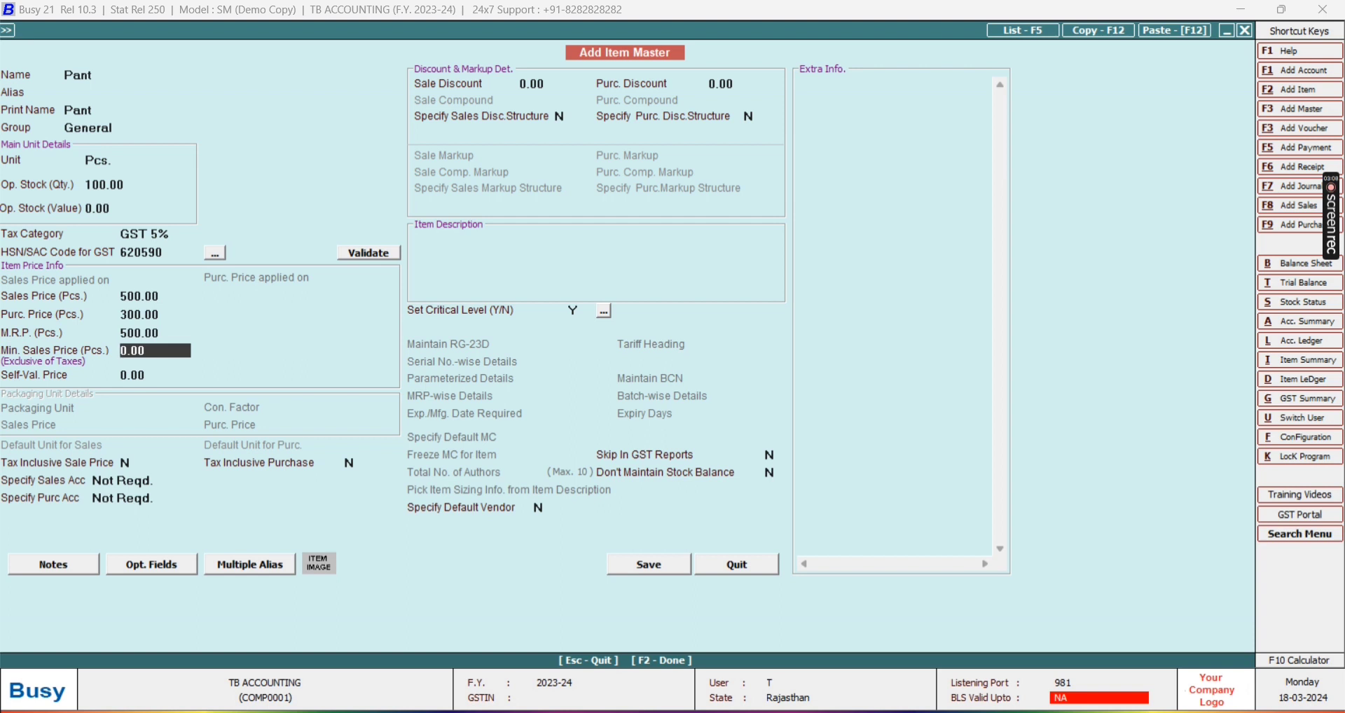
{"action": "key", "text": "Return"}
{"action": "key", "text": "Return"}
{"action": "key", "text": "Up"}
{"action": "key", "text": "Up"}
{"action": "key", "text": "Up"}
{"action": "type", "text": "0"}
{"action": "key", "text": "Return"}
{"action": "key", "text": "Return"}
{"action": "key", "text": "Return"}
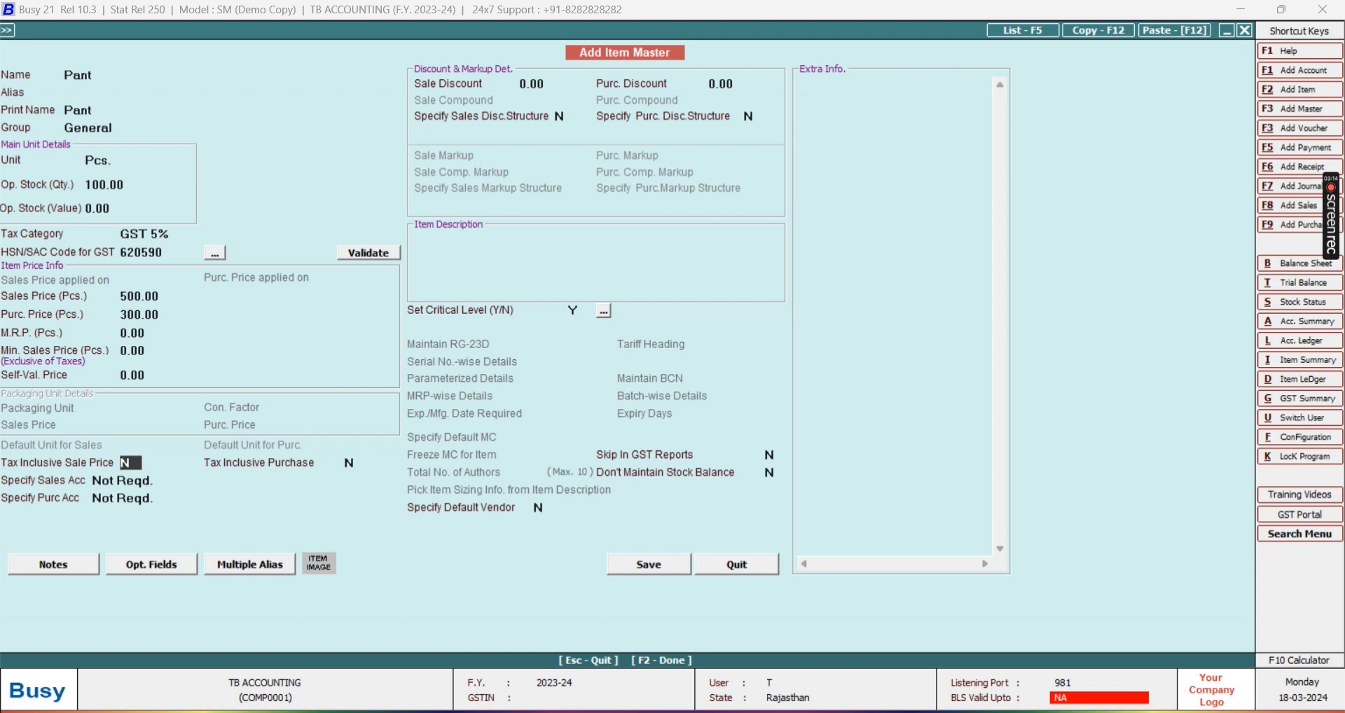
Mark both the sale and purchase prices as tax-inclusive (Y)
{"action": "type", "text": "Y"}
{"action": "key", "text": "Return"}
{"action": "type", "text": "Y"}
{"action": "key", "text": "Return"}
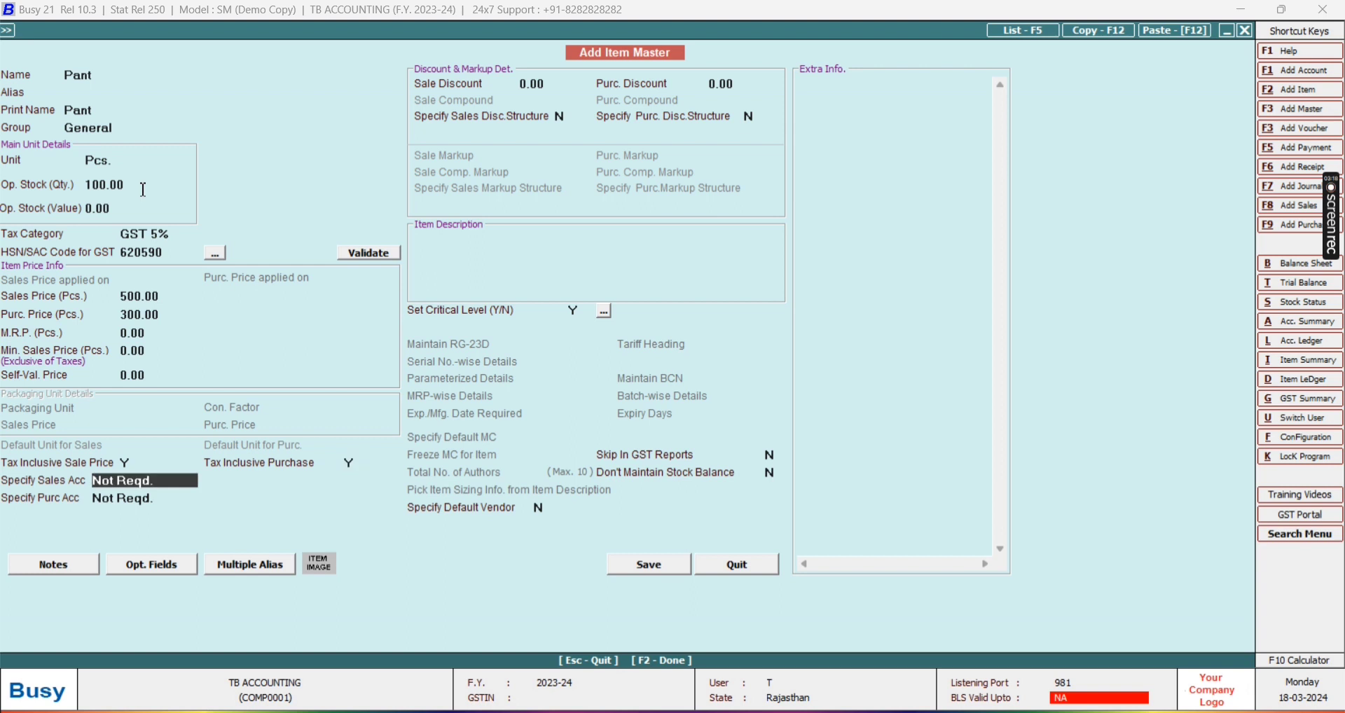
{"action": "key", "text": "Return"}
{"action": "key", "text": "Return"}
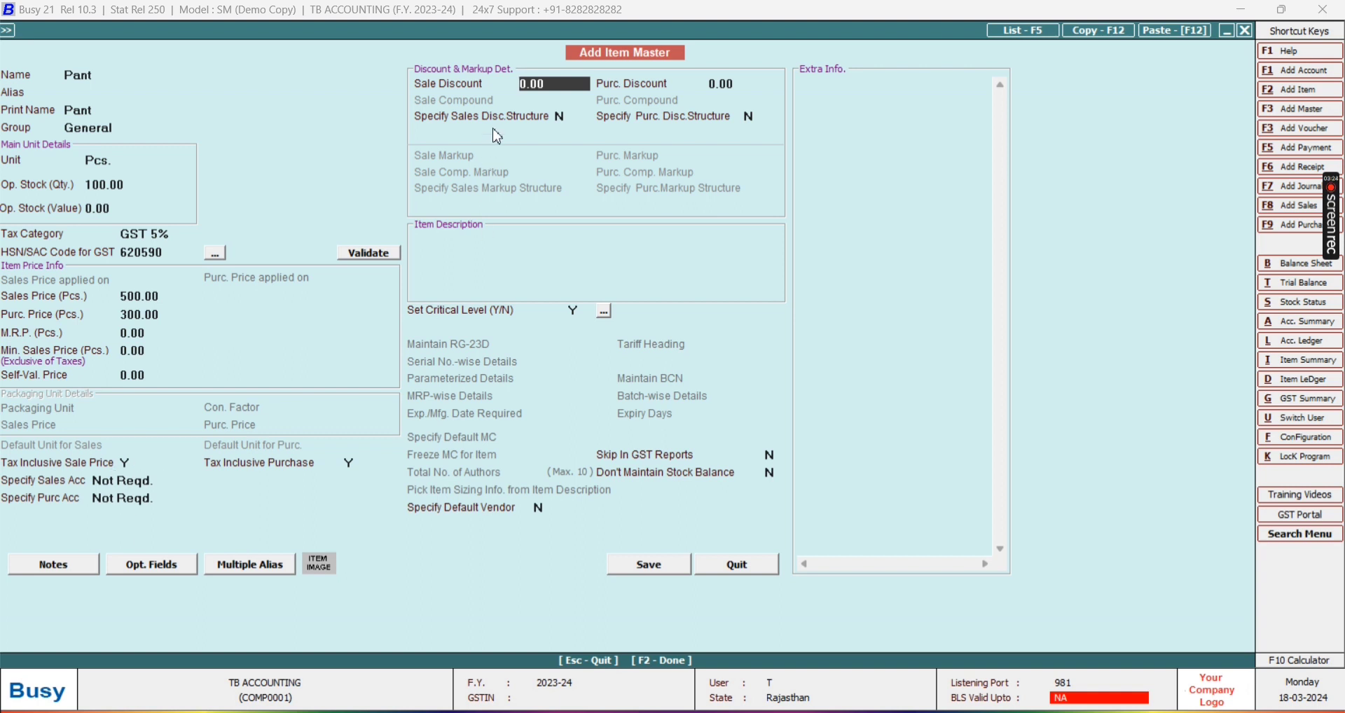
{"action": "key", "text": "Return"}
{"action": "key", "text": "Return"}
{"action": "key", "text": "Return"}
{"action": "key", "text": "Return"}
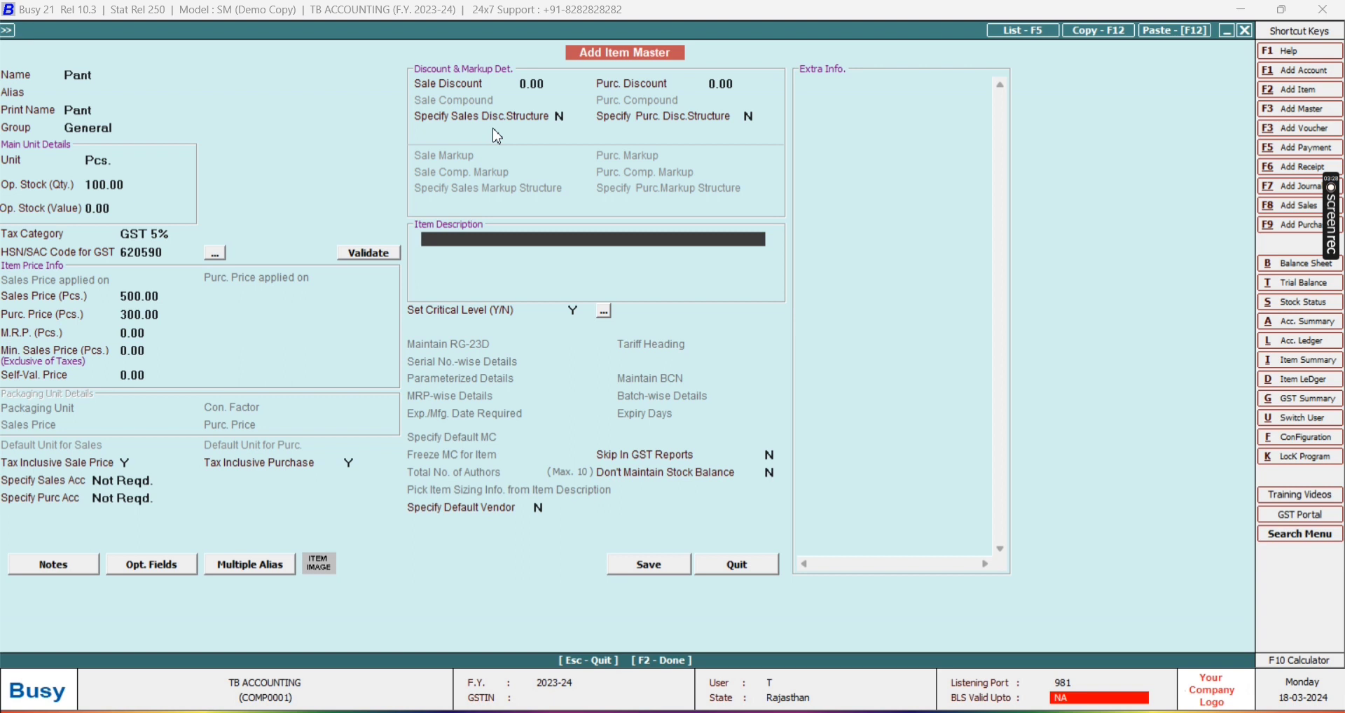
Enter 'pant for girls' as the item description
{"action": "type", "text": "pant for"}
{"action": "key", "text": "BackSpace"}
{"action": "key", "text": "BackSpace"}
{"action": "key", "text": "BackSpace"}
{"action": "key", "text": "BackSpace"}
{"action": "key", "text": "BackSpace"}
{"action": "key", "text": "BackSpace"}
{"action": "key", "text": "BackSpace"}
{"action": "key", "text": "BackSpace"}
{"action": "type", "text": "pa"}
{"action": "key", "text": "BackSpace"}
{"action": "key", "text": "BackSpace"}
{"action": "type", "text": "pant for girls"}
{"action": "key", "text": "Return"}
{"action": "key", "text": "Return"}
{"action": "key", "text": "Return"}
{"action": "key", "text": "Return"}
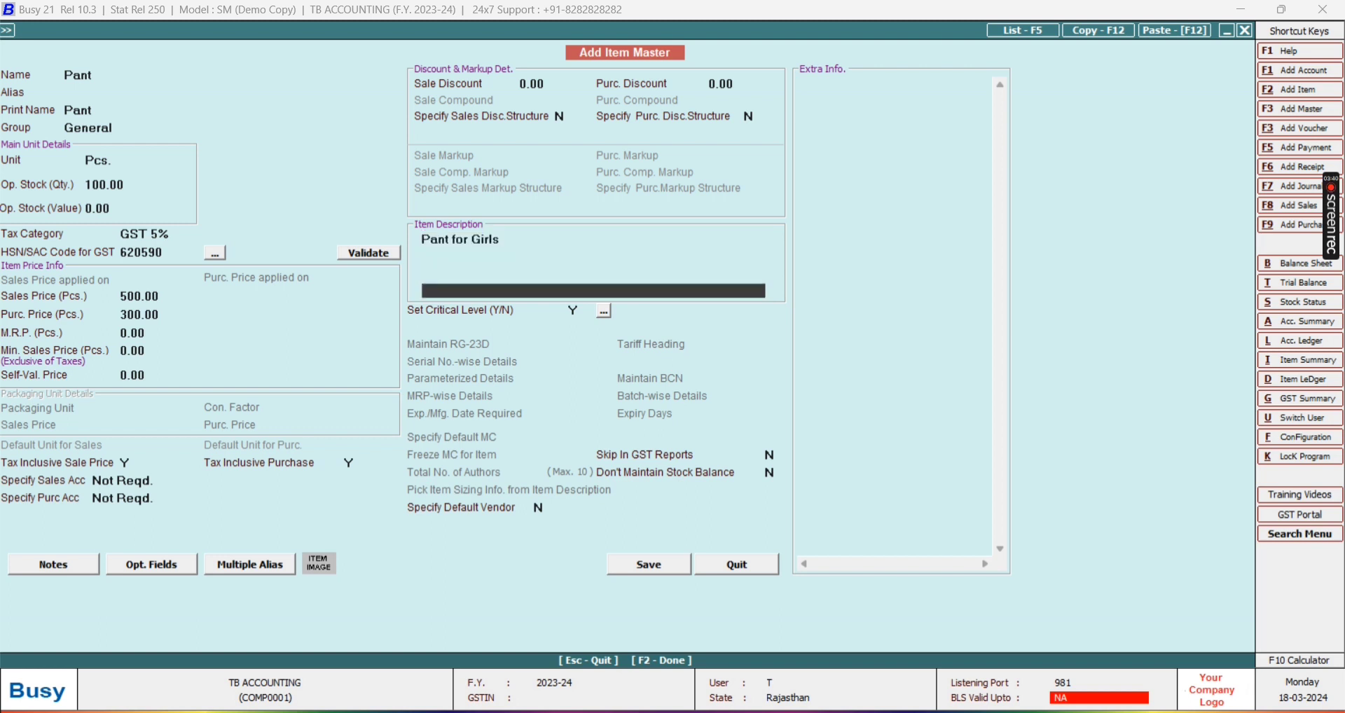
Skip critical levels, save the Pant item with F2, and close the form
{"action": "key", "text": "Return"}
{"action": "key", "text": "Return"}
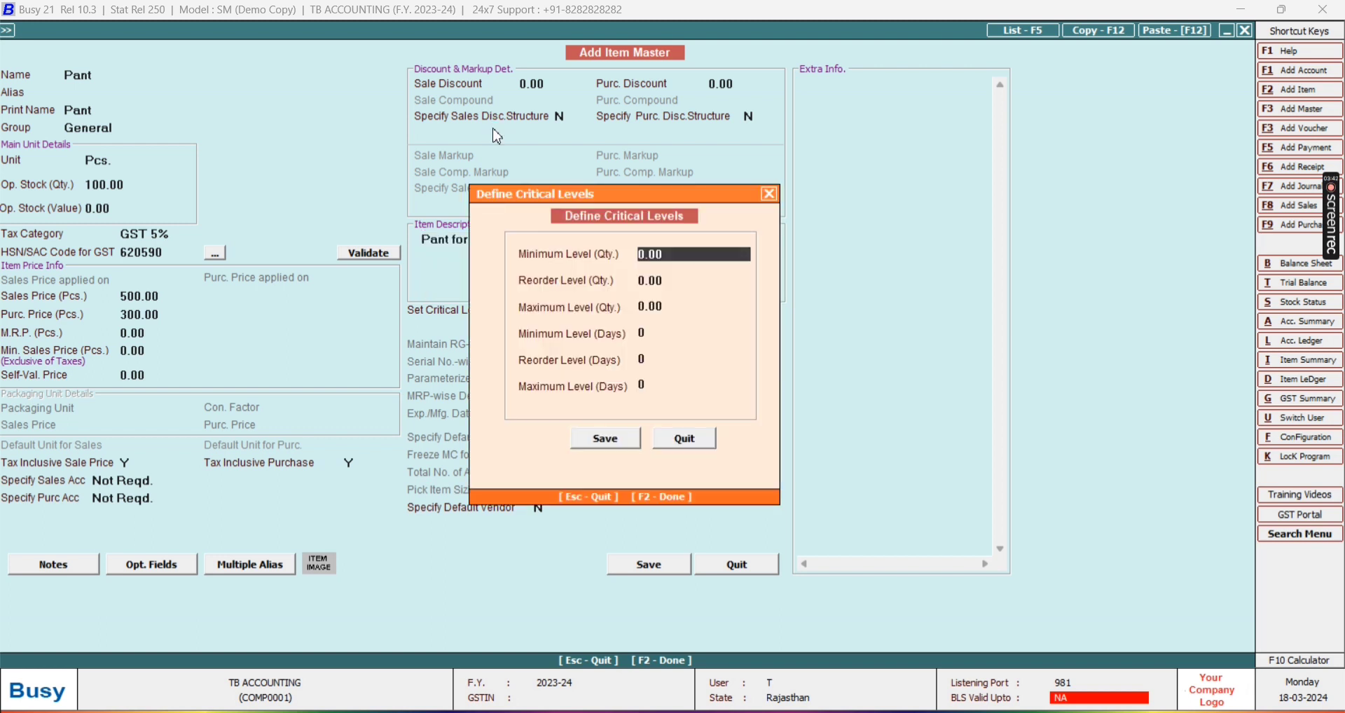
{"action": "key", "text": "Return"}
{"action": "key", "text": "F2"}
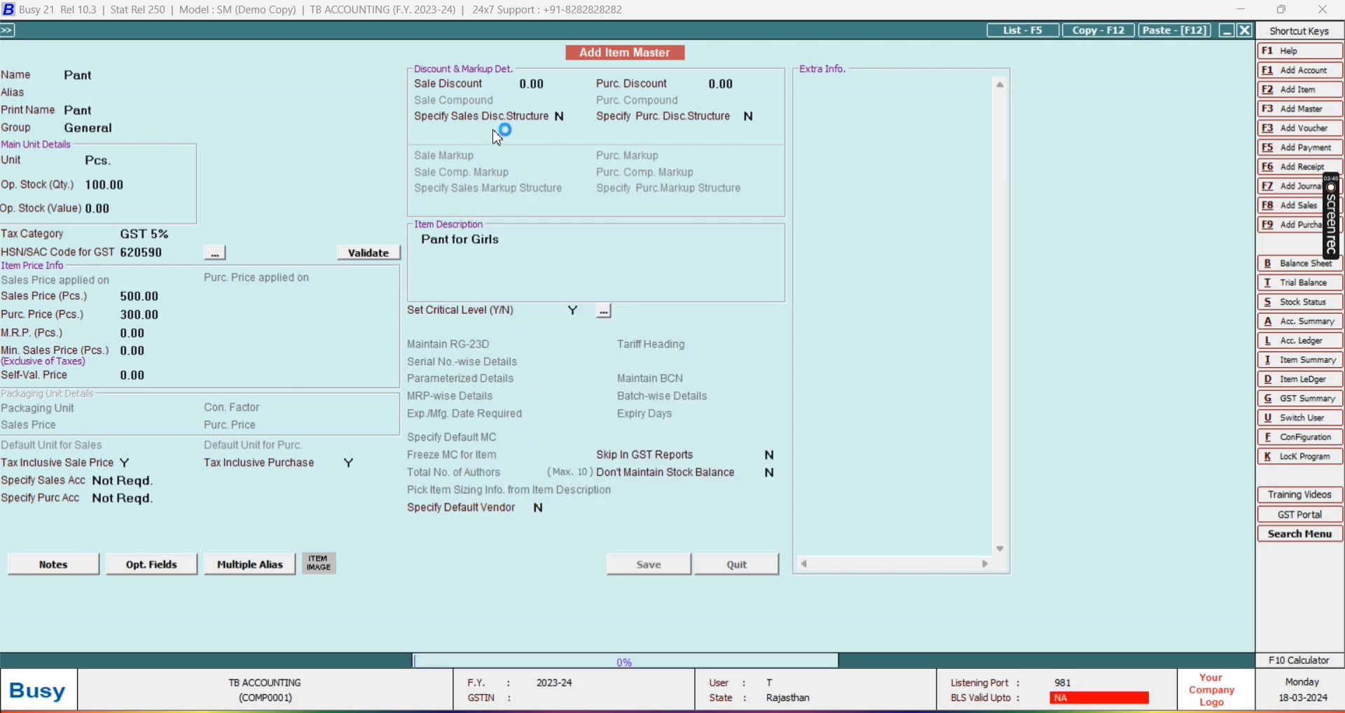
{"action": "key", "text": "Return"}
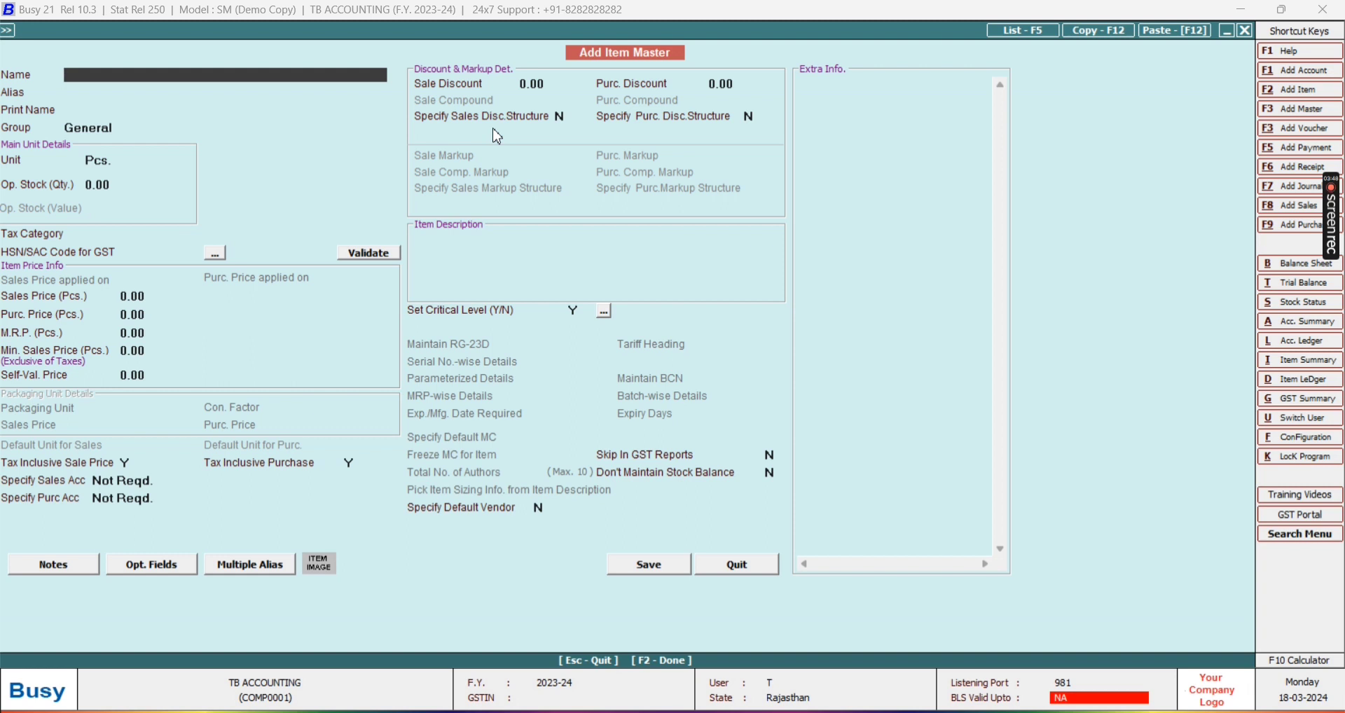
{"action": "key", "text": "Escape"}
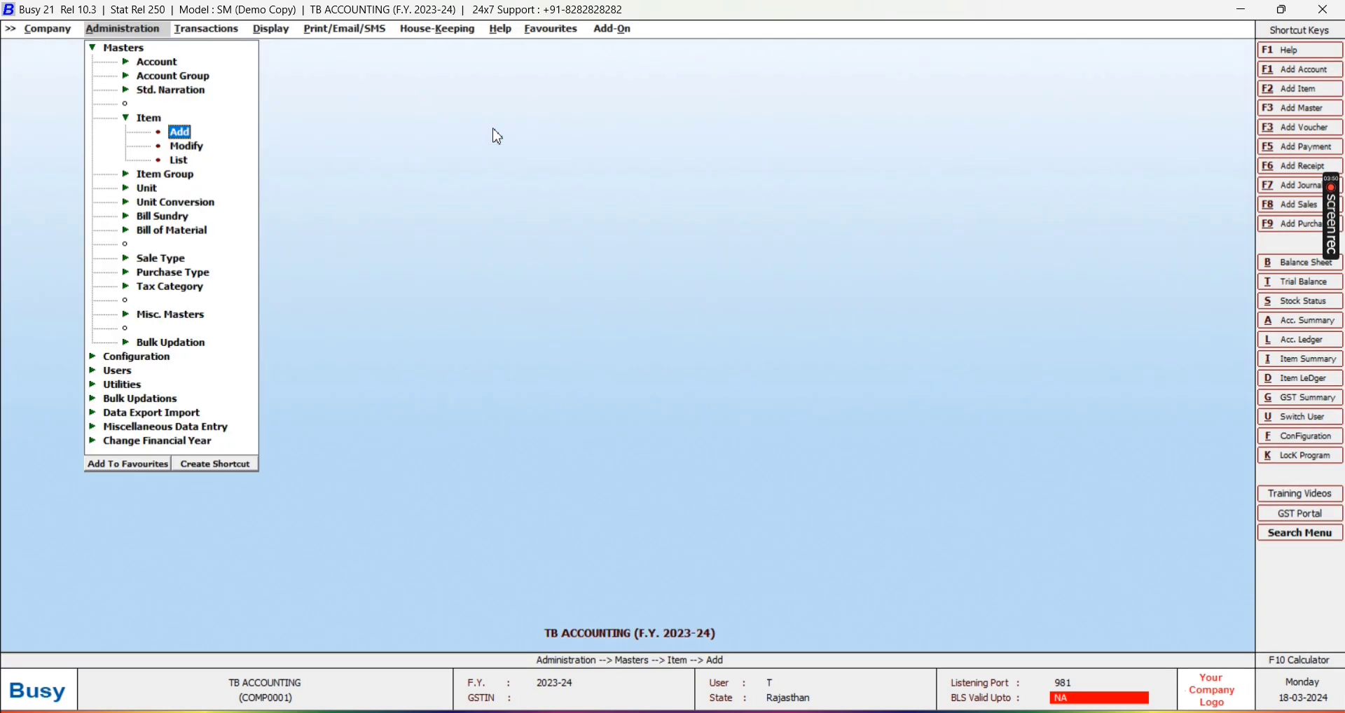
{"action": "key", "text": "Down"}
{"action": "key", "text": "Down"}
{"action": "key", "text": "Return"}
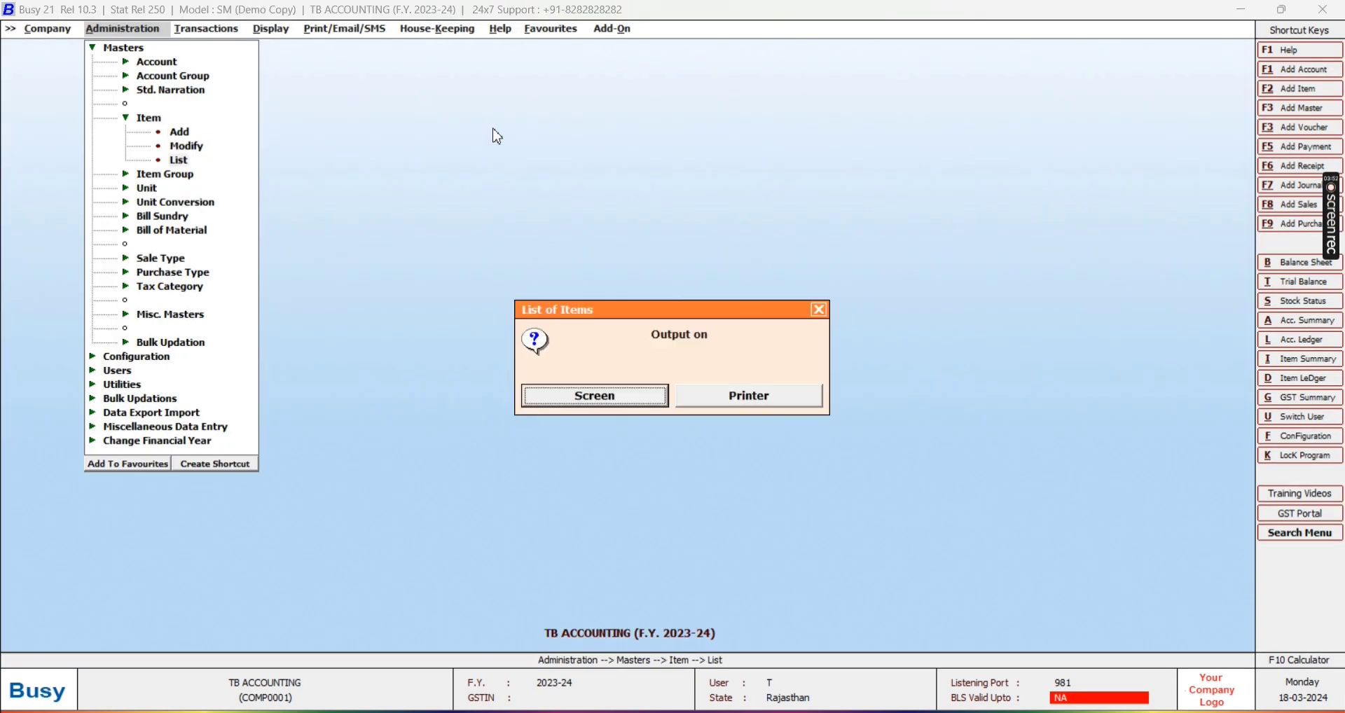
{"action": "key", "text": "Return"}
{"action": "key", "text": "Return"}
{"action": "key", "text": "Return"}
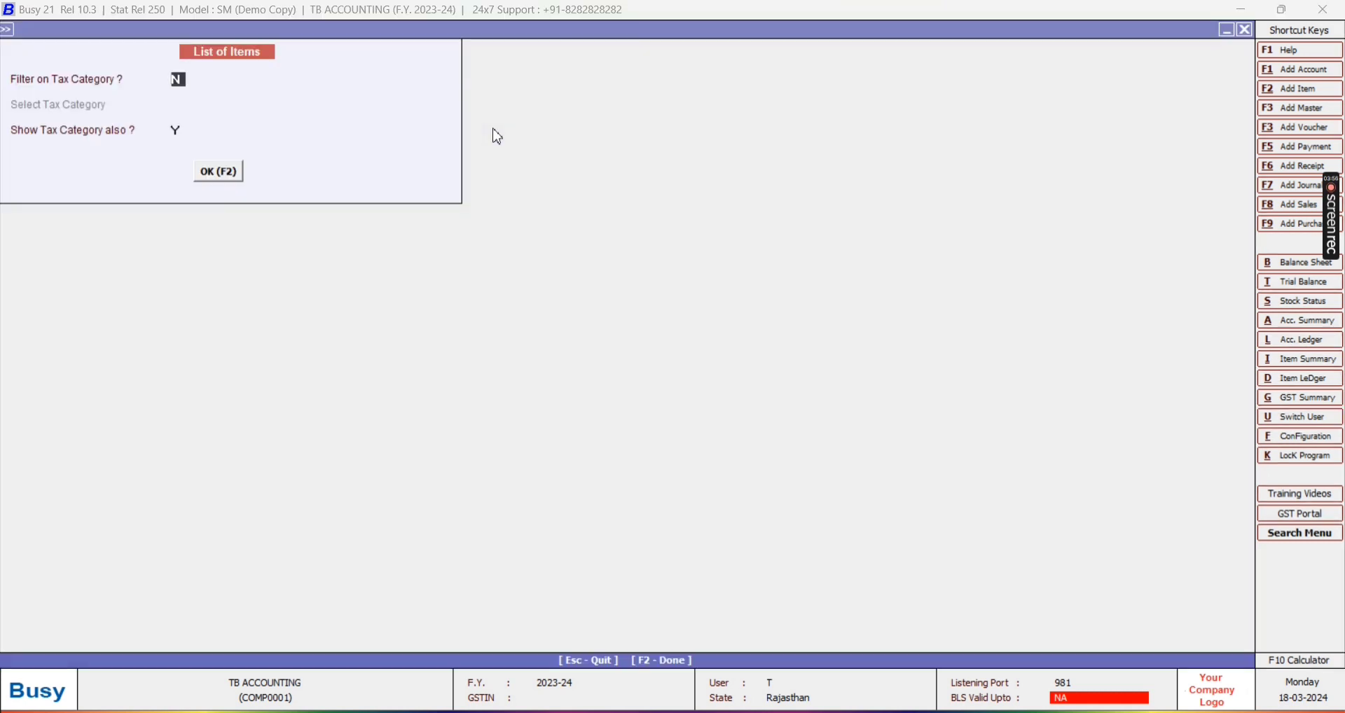
{"action": "type", "text": "Y"}
{"action": "key", "text": "Return"}
{"action": "key", "text": "Return"}
{"action": "key", "text": "Return"}
{"action": "key", "text": "Return"}
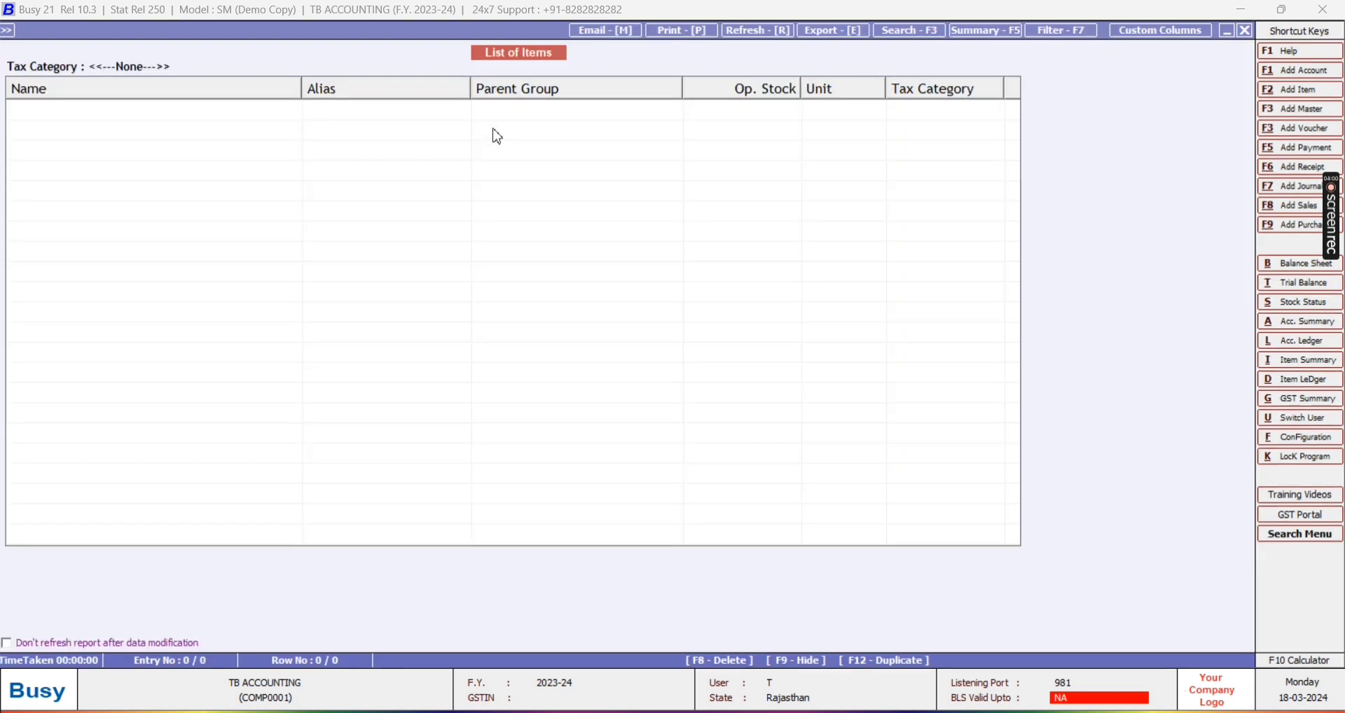
{"action": "key", "text": "Escape"}
{"action": "key", "text": "Return"}
{"action": "key", "text": "Return"}
{"action": "key", "text": "Up"}
{"action": "key", "text": "Return"}
{"action": "key", "text": "Down"}
{"action": "key", "text": "Return"}
{"action": "key", "text": "Return"}
{"action": "key", "text": "Return"}
{"action": "key", "text": "Escape"}
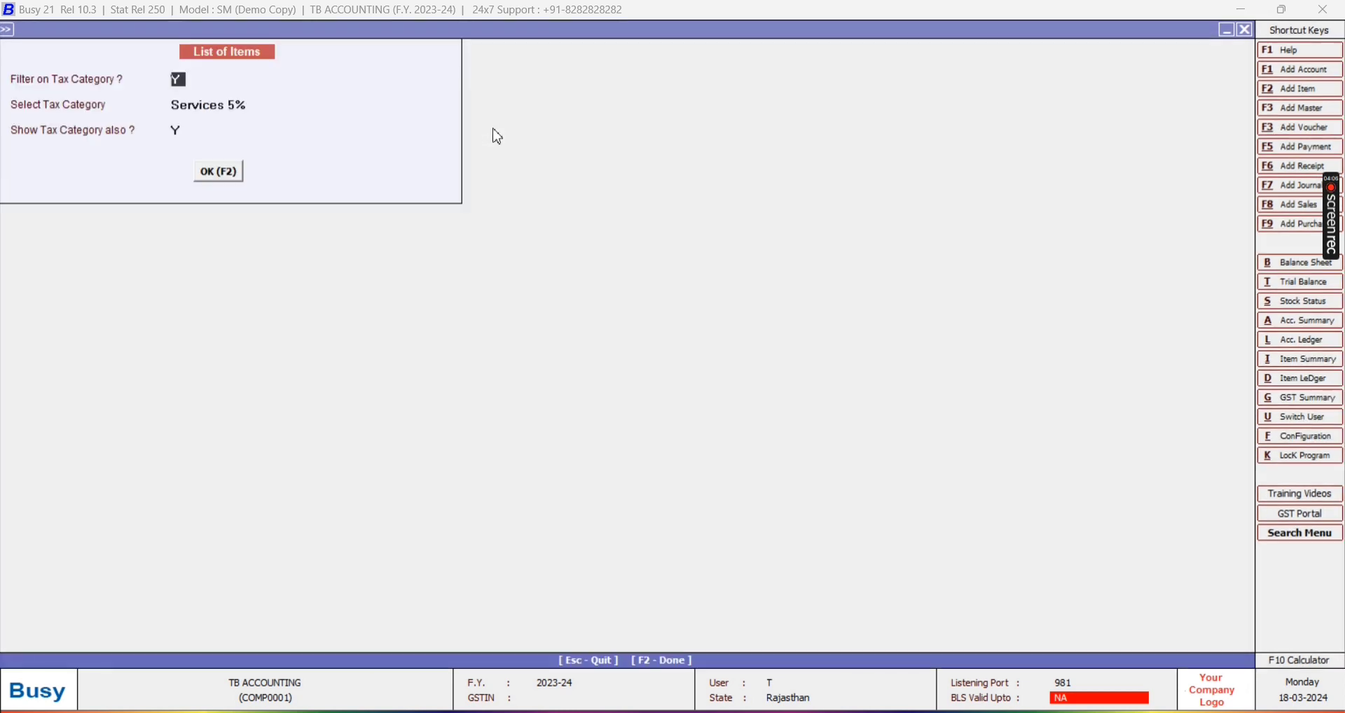
{"action": "key", "text": "Escape"}
{"action": "key", "text": "Right"}
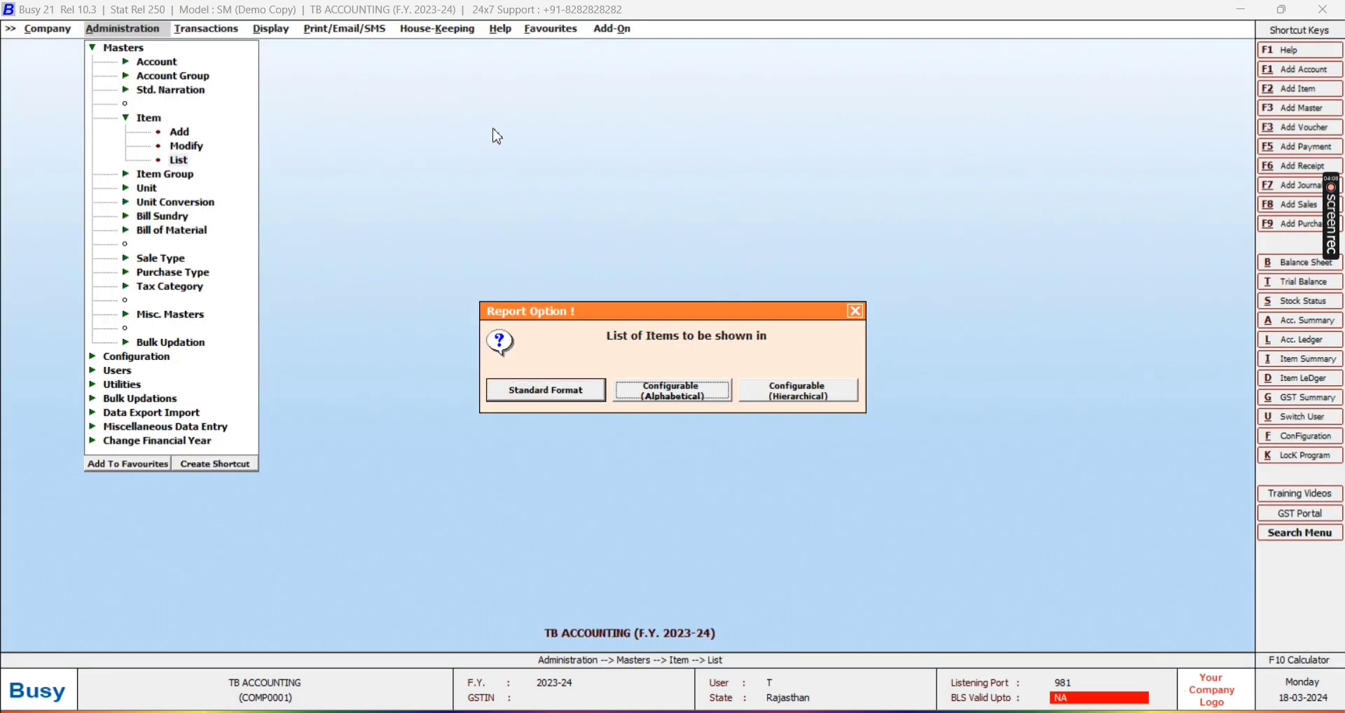
{"action": "key", "text": "Left"}
{"action": "key", "text": "Return"}
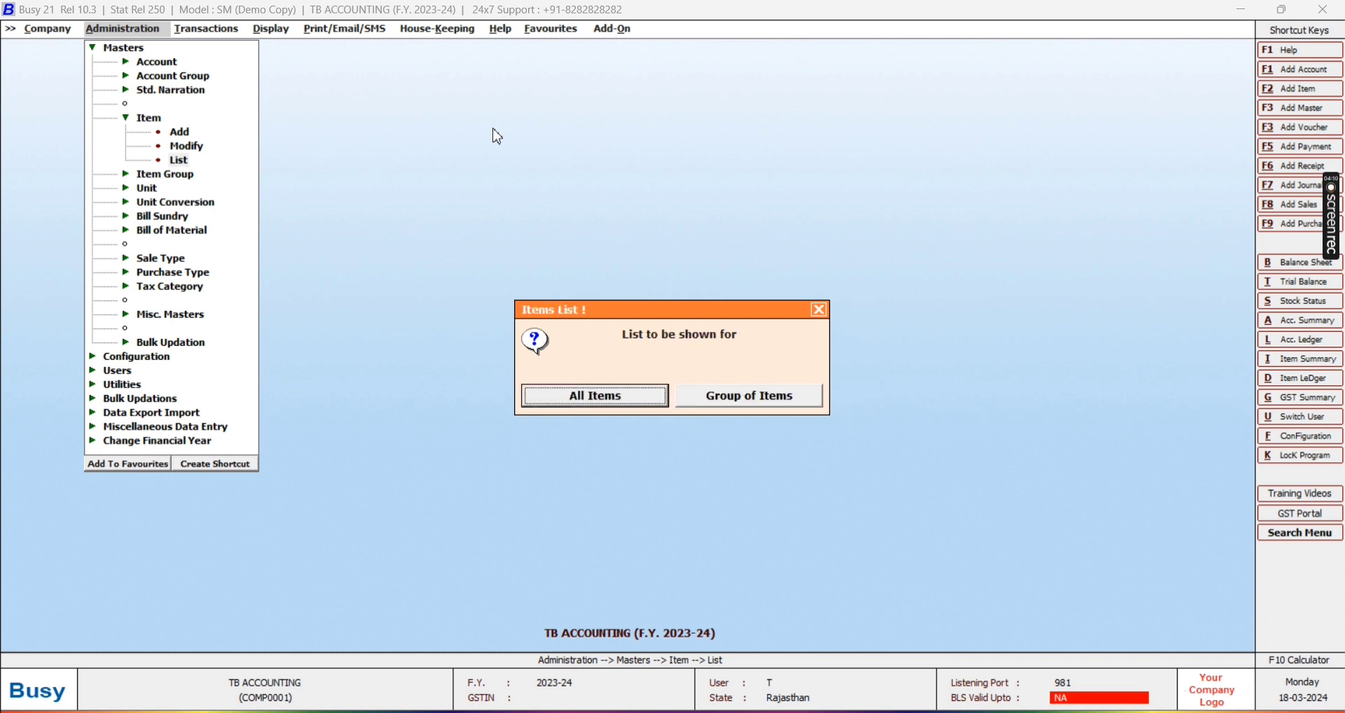
{"action": "key", "text": "Return"}
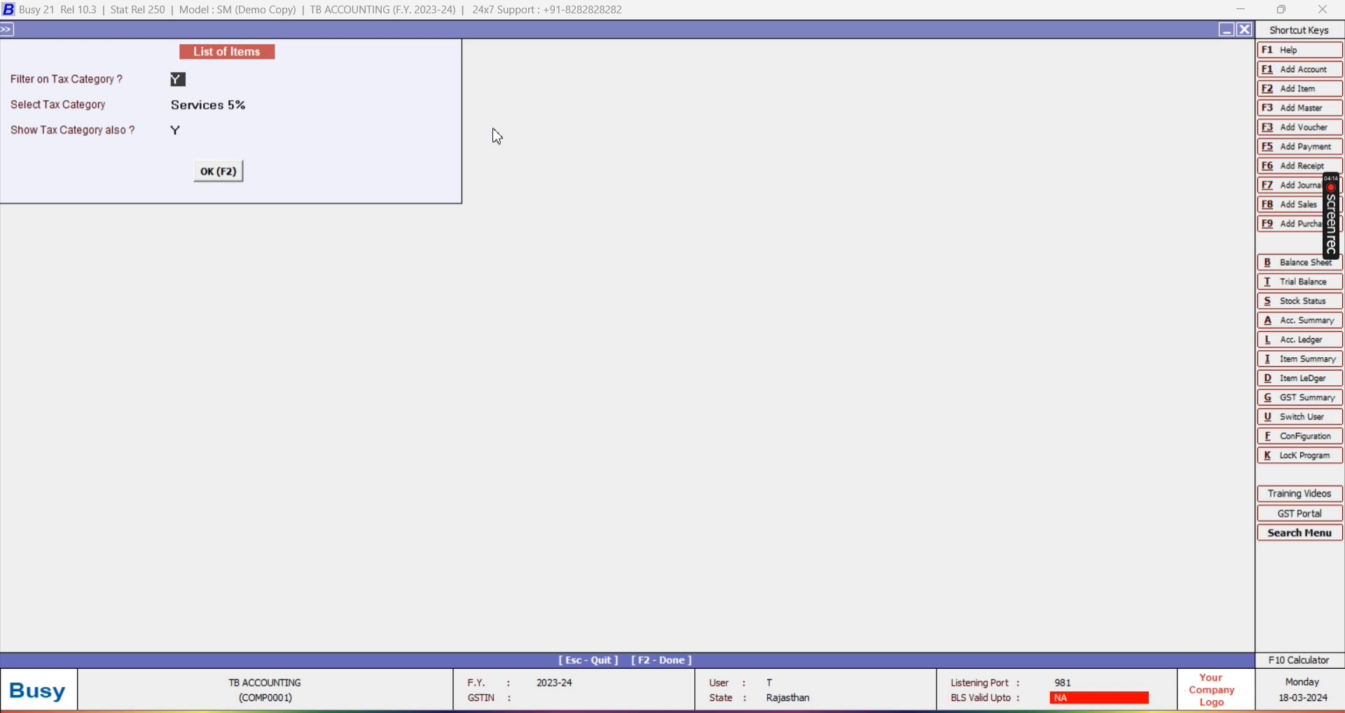
{"action": "type", "text": "N"}
{"action": "key", "text": "Return"}
{"action": "key", "text": "Return"}
{"action": "key", "text": "Return"}
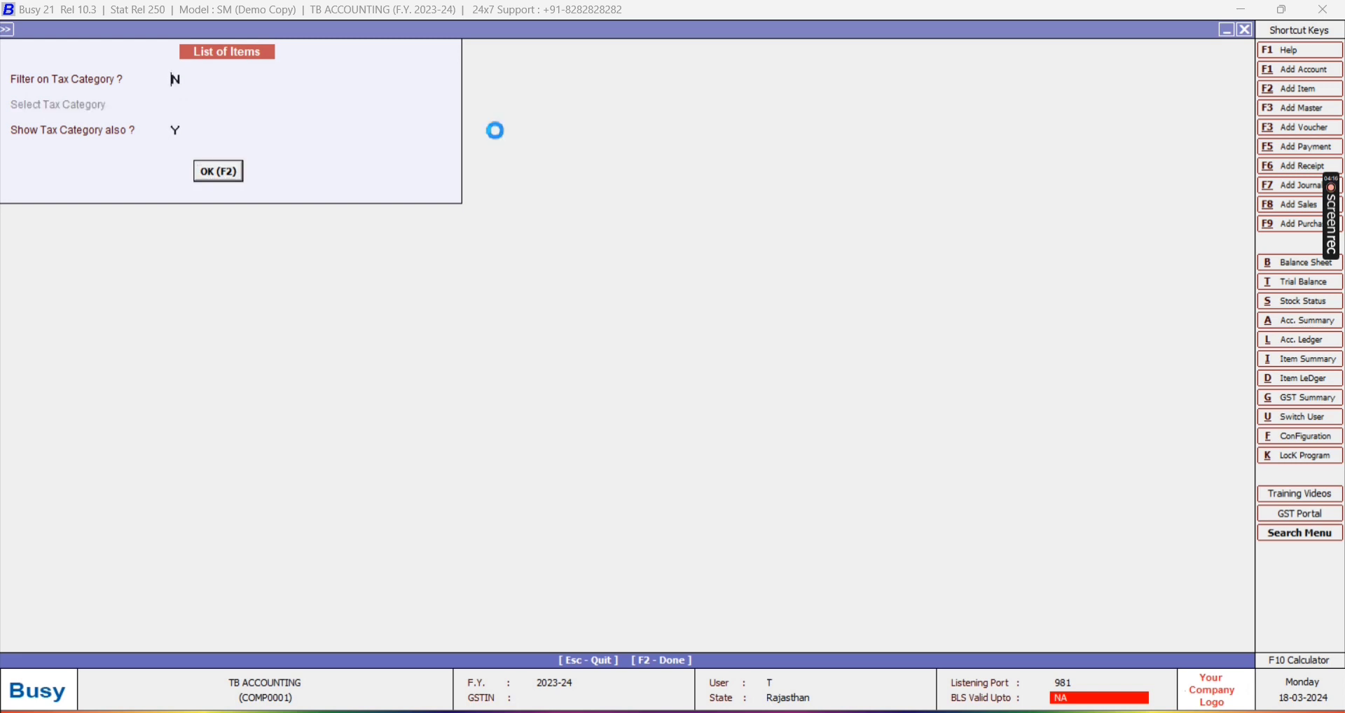
{"action": "key", "text": "Escape"}
{"action": "key", "text": "Return"}
{"action": "key", "text": "Return"}
{"action": "key", "text": "Return"}
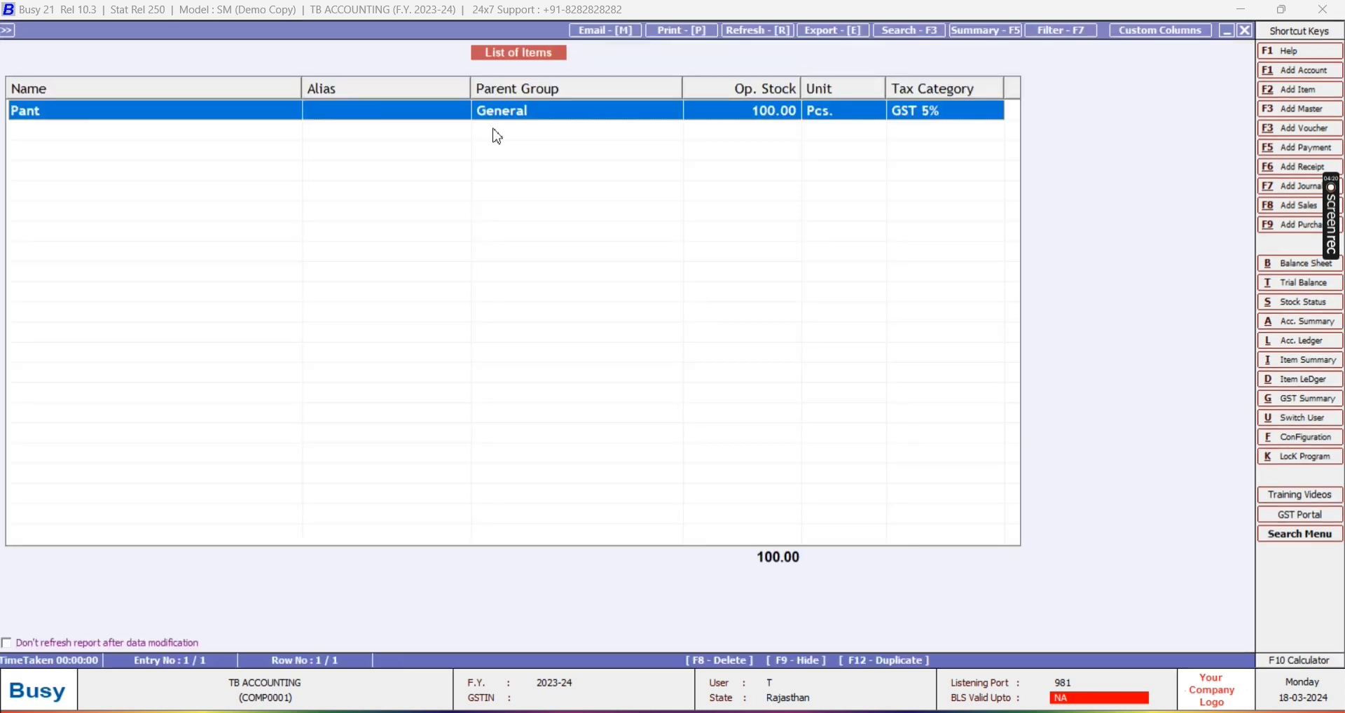
{"action": "key", "text": "Return"}
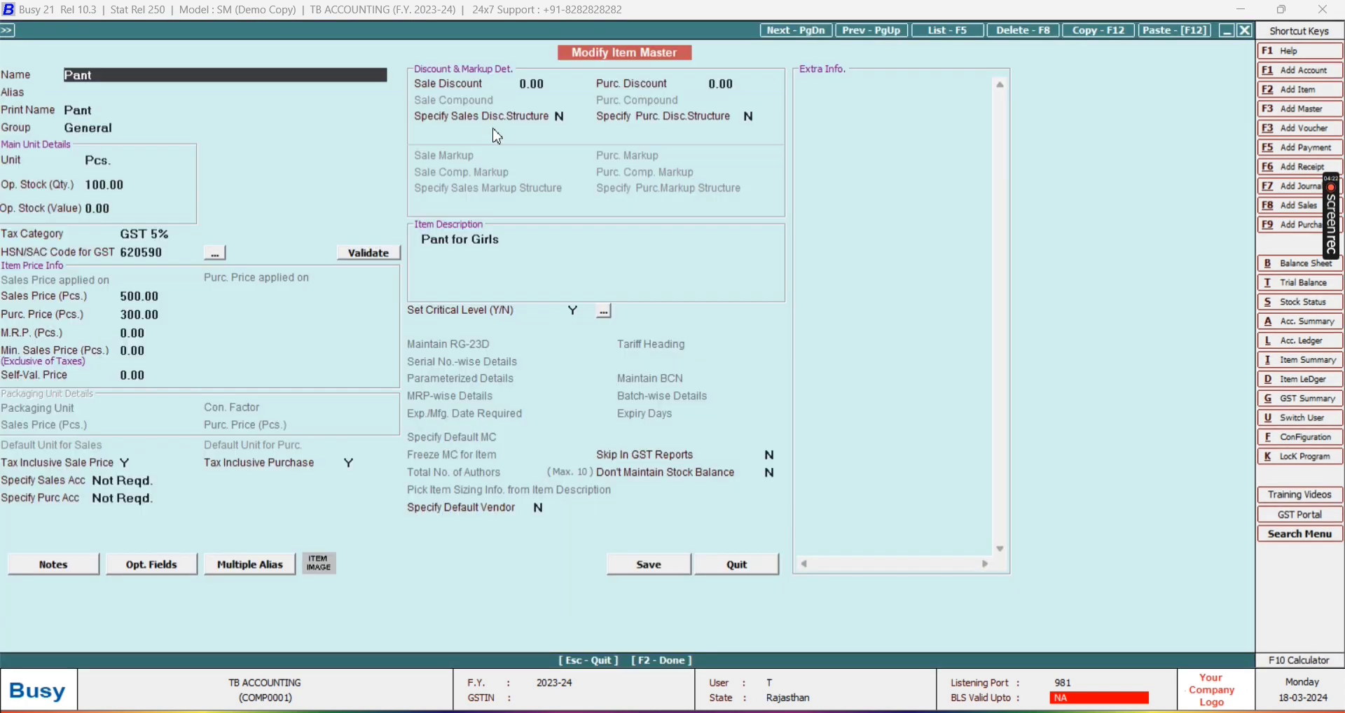
{"action": "key", "text": "Escape"}
{"action": "key", "text": "Escape"}
{"action": "key", "text": "Escape"}
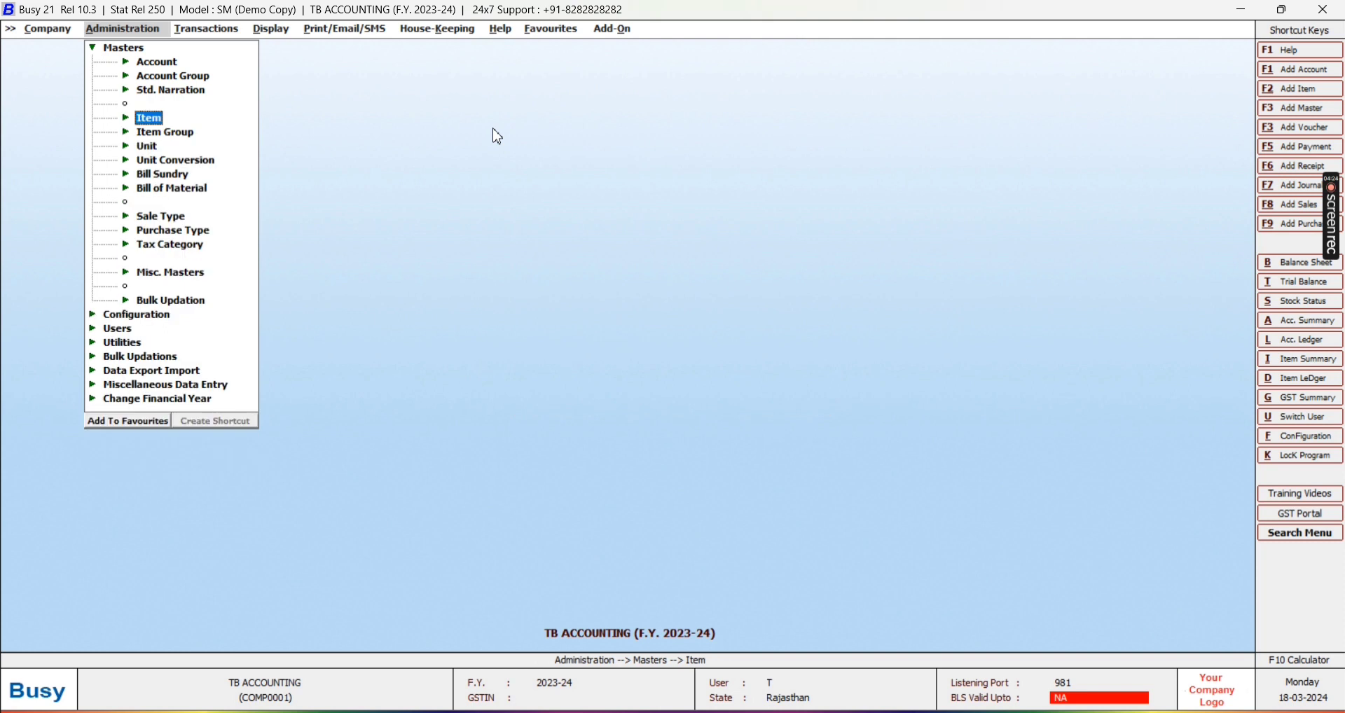
{"action": "key", "text": "Escape"}
Start a new sales voucher, accepting the date and customer party
{"action": "key", "text": "Right"}
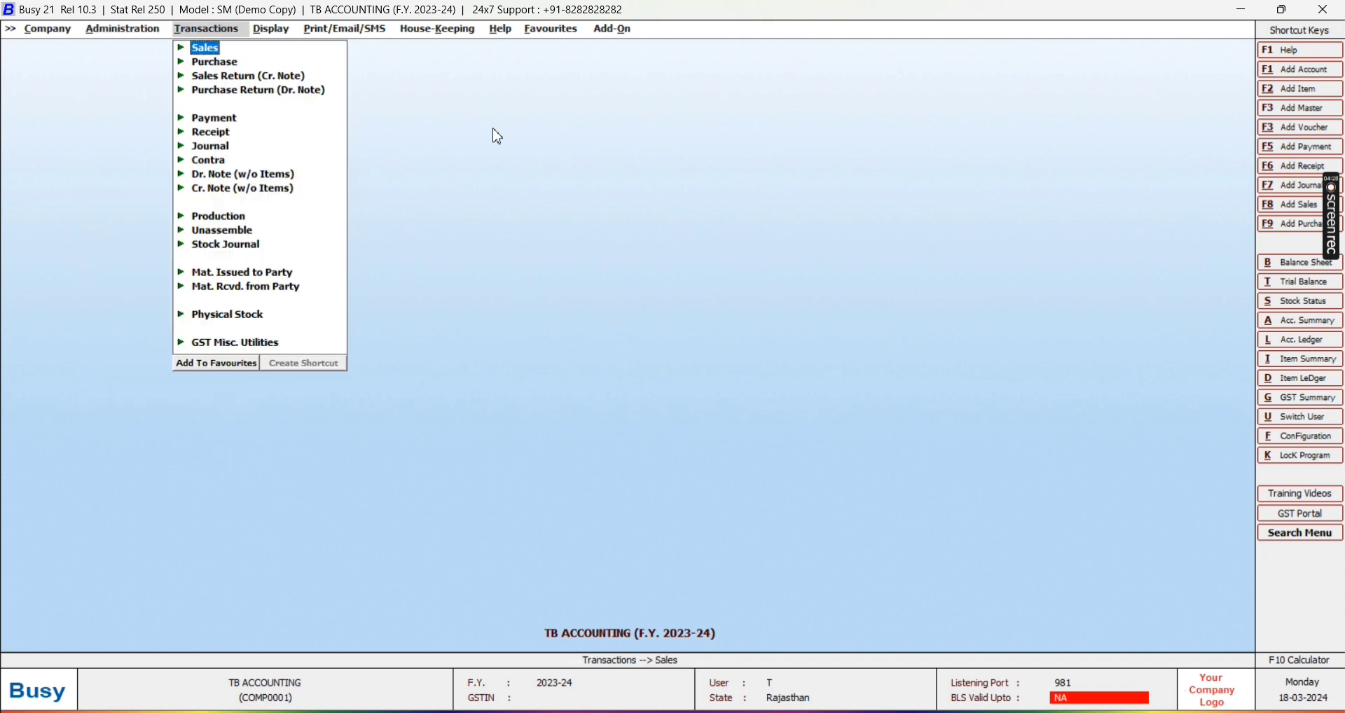
{"action": "key", "text": "Return"}
{"action": "key", "text": "Return"}
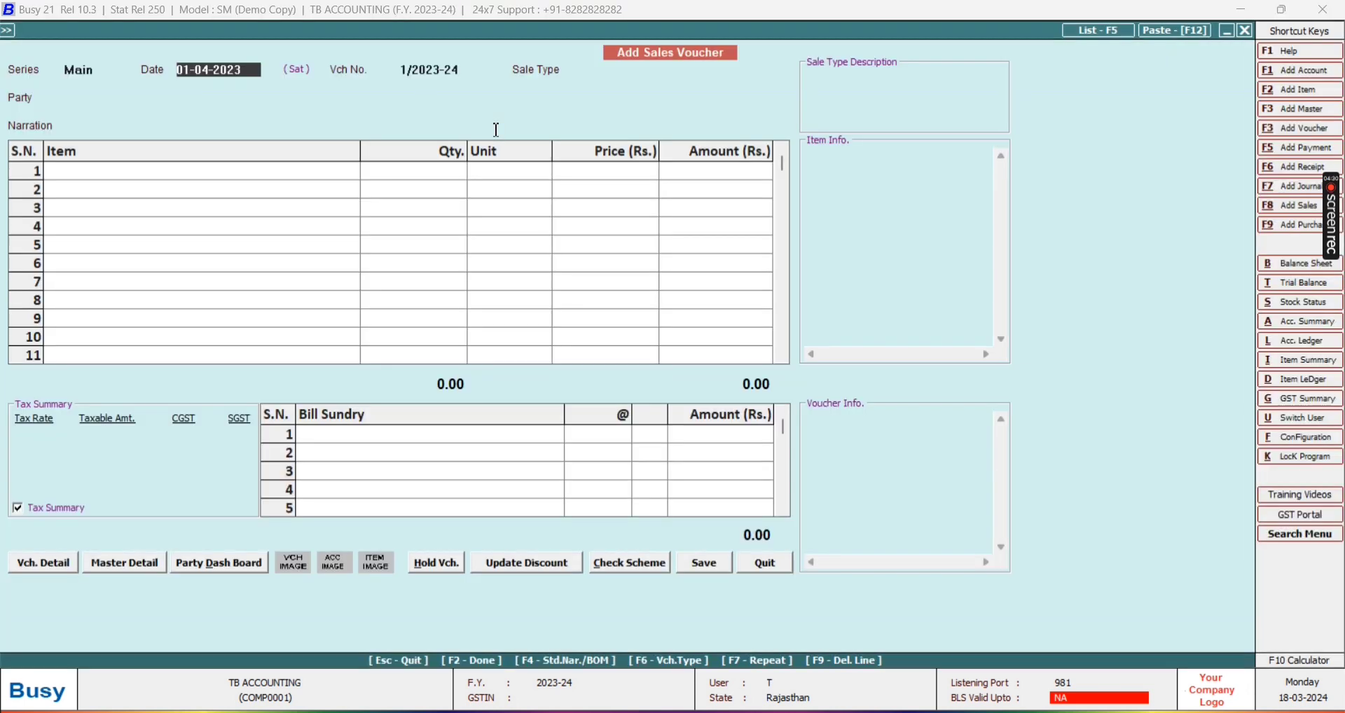
{"action": "key", "text": "Return"}
{"action": "key", "text": "Return"}
{"action": "key", "text": "Return"}
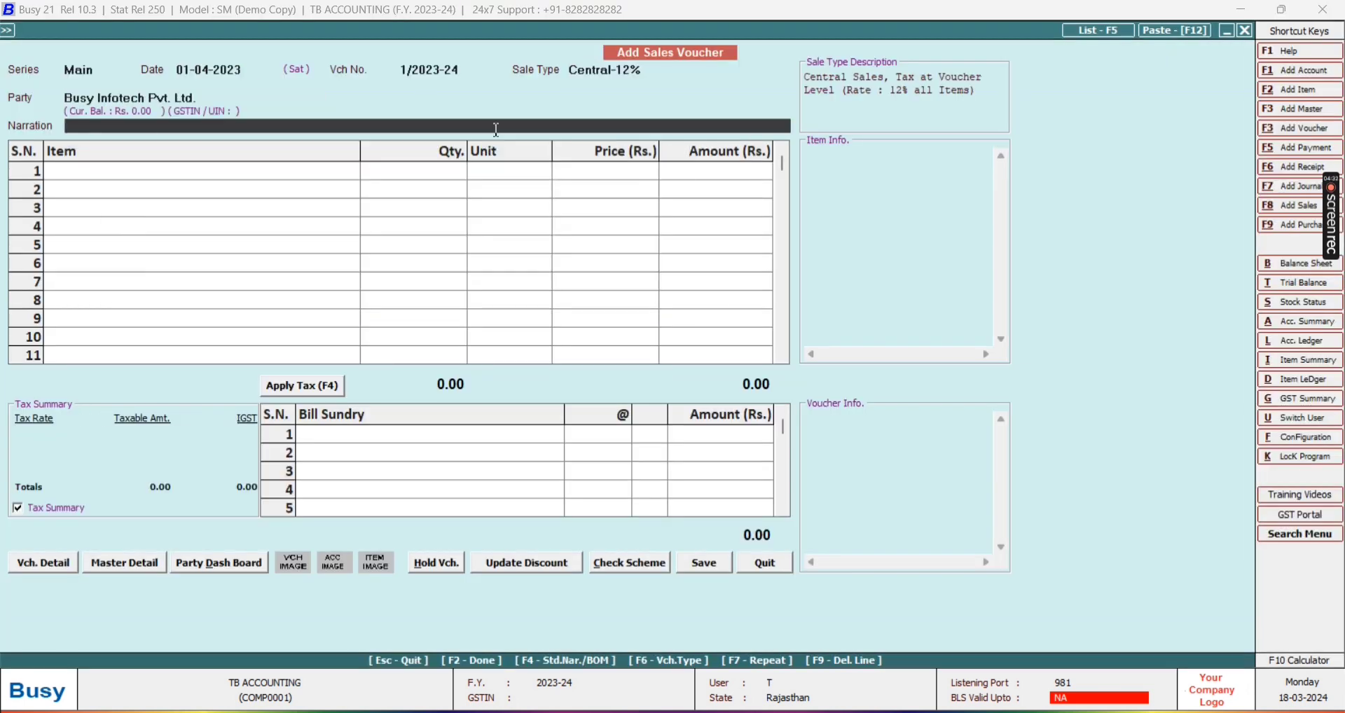
{"action": "key", "text": "Return"}
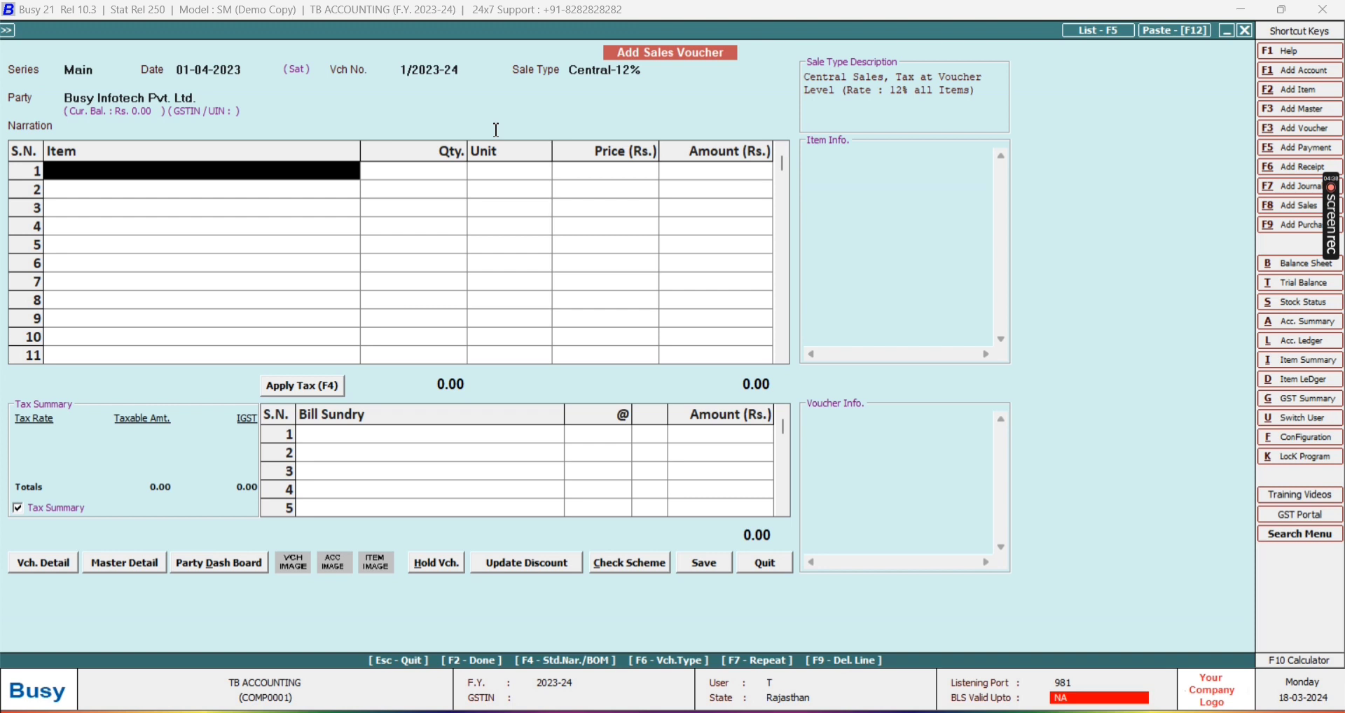
{"action": "key", "text": "alt+F2"}
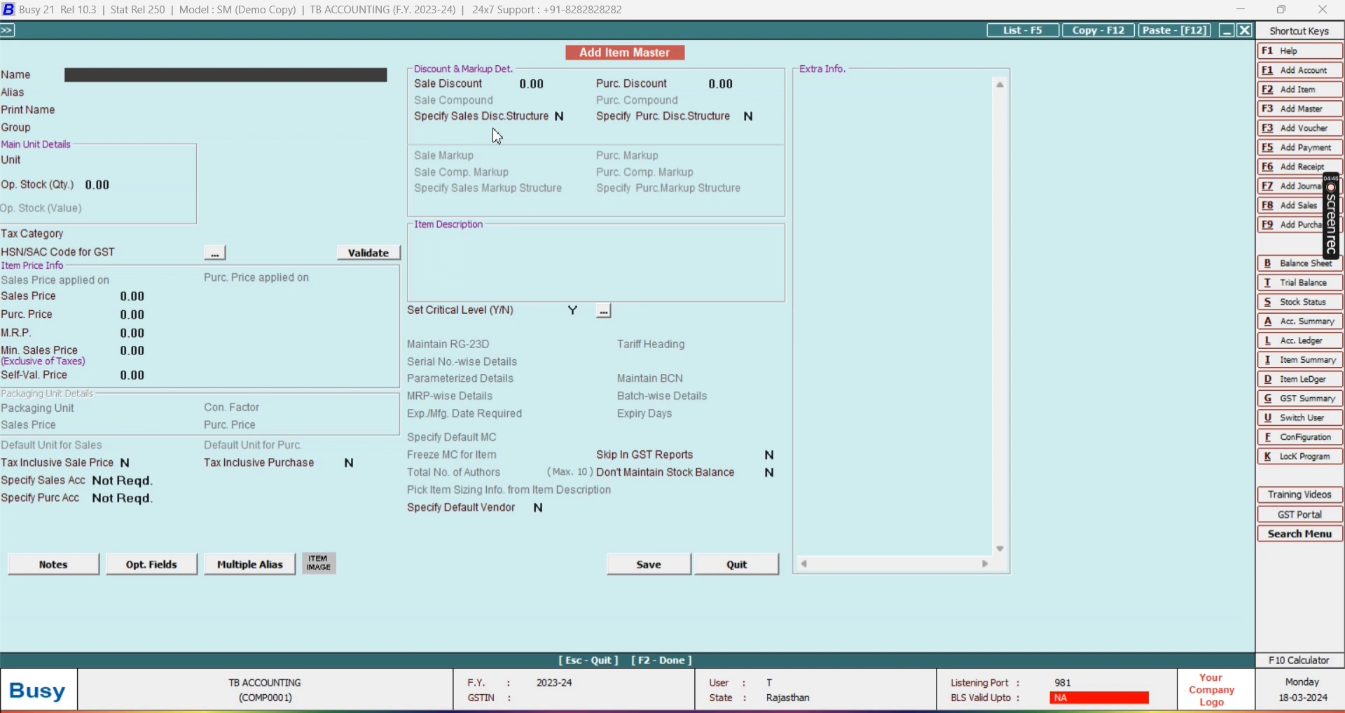
{"action": "key", "text": "Escape"}
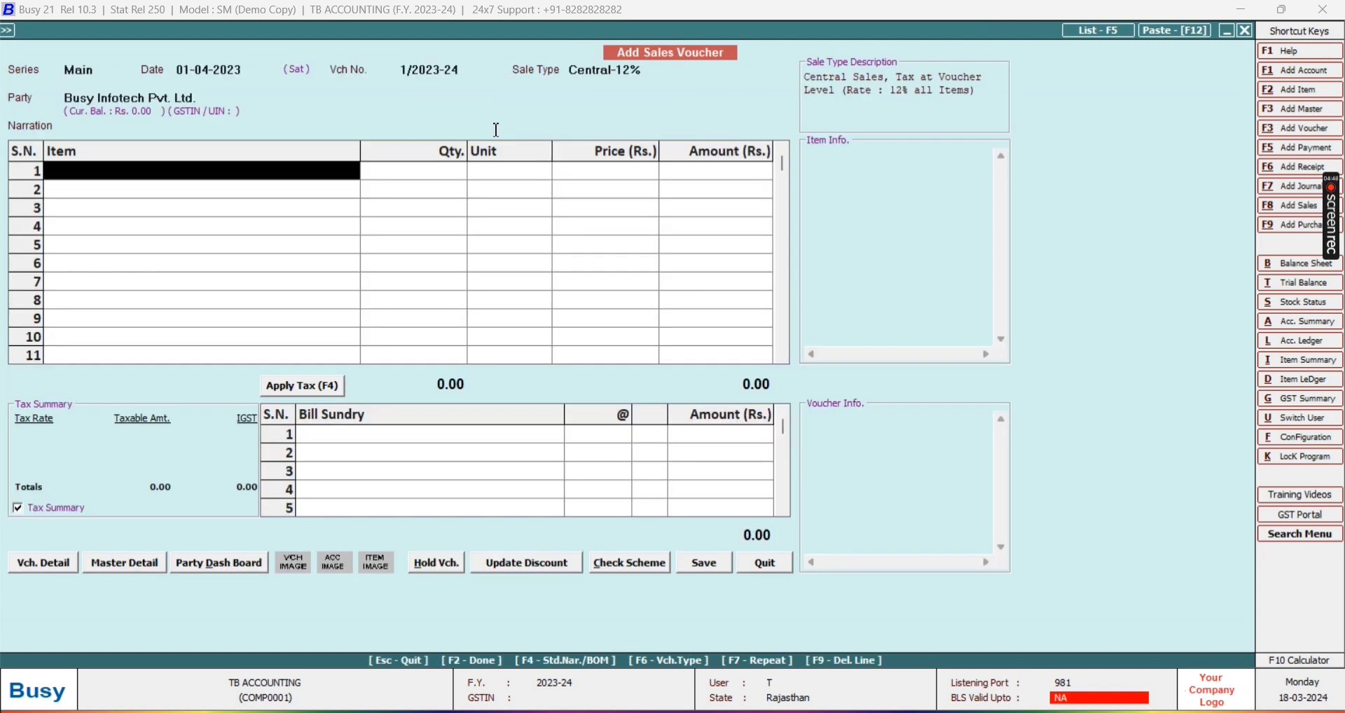
Put Pant on voucher line 1 and open its item master with Alt+M
{"action": "type", "text": "pant"}
{"action": "key", "text": "Return"}
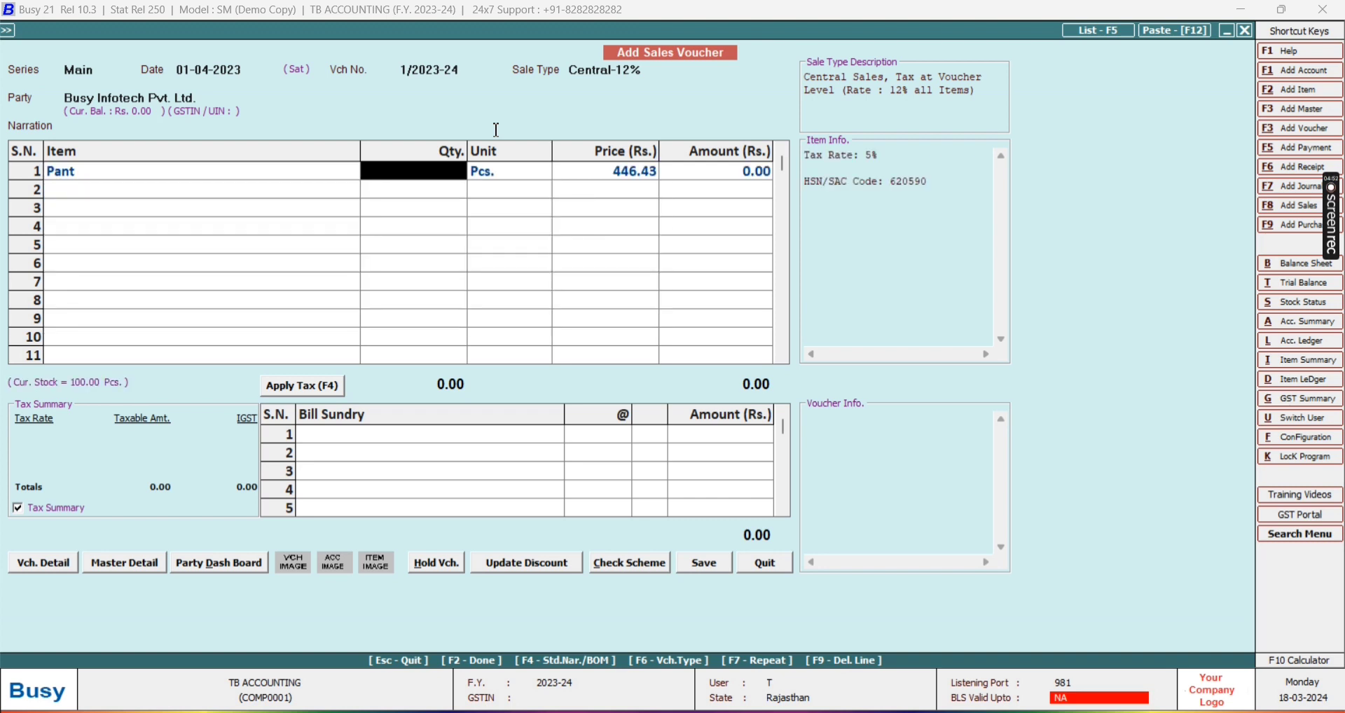
{"action": "left_click", "coordinate": [496, 128]}
{"action": "key", "text": "Return"}
{"action": "key", "text": "Left"}
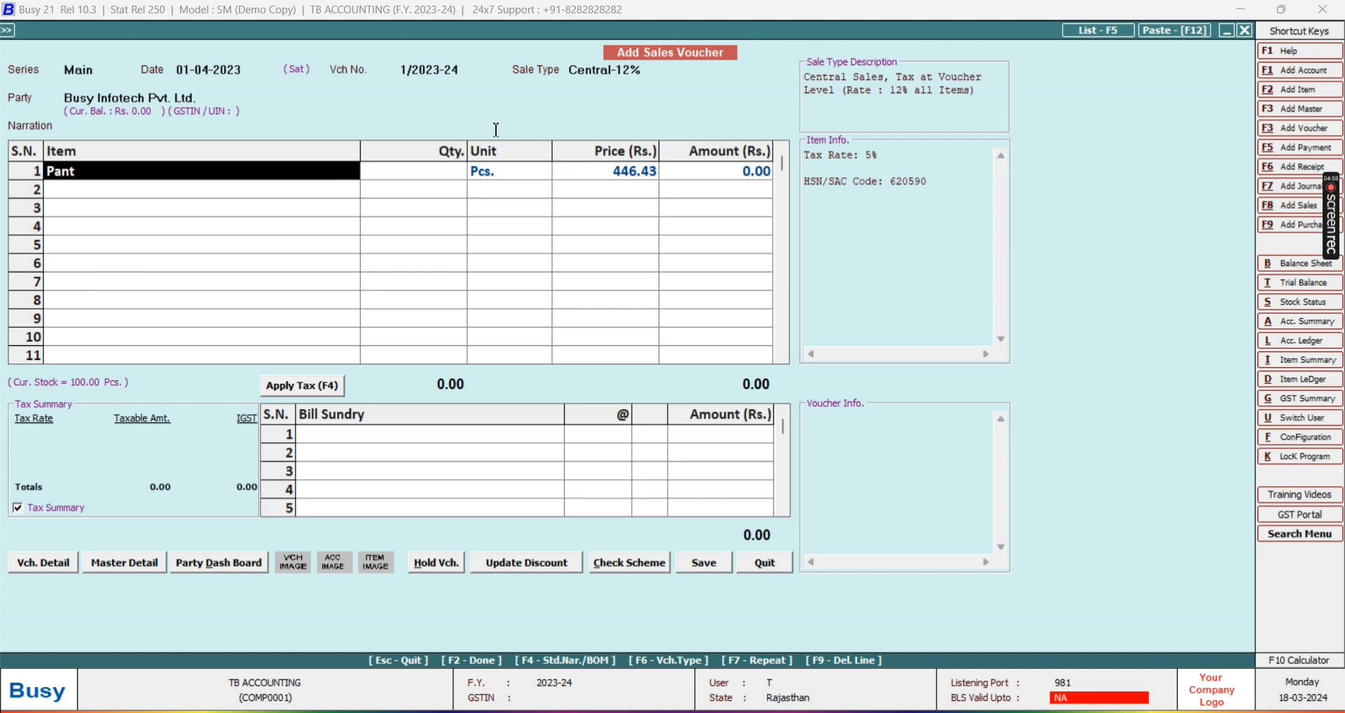
{"action": "key", "text": "alt+m"}
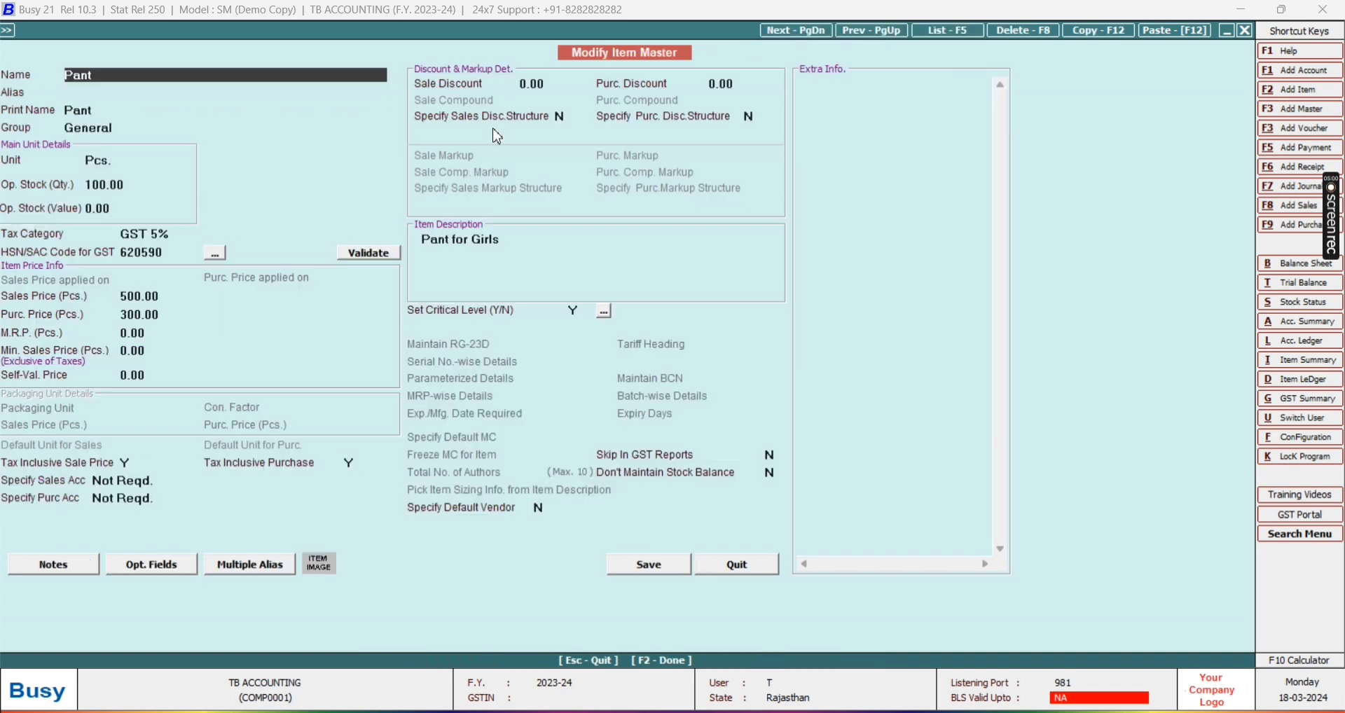
Enter an M.R.P. of 566 for Pant, save the item master, and press Esc on the voucher
{"action": "key", "text": "Return"}
{"action": "key", "text": "Return"}
{"action": "key", "text": "Return"}
{"action": "key", "text": "Return"}
{"action": "key", "text": "Return"}
{"action": "key", "text": "Return"}
{"action": "key", "text": "Return"}
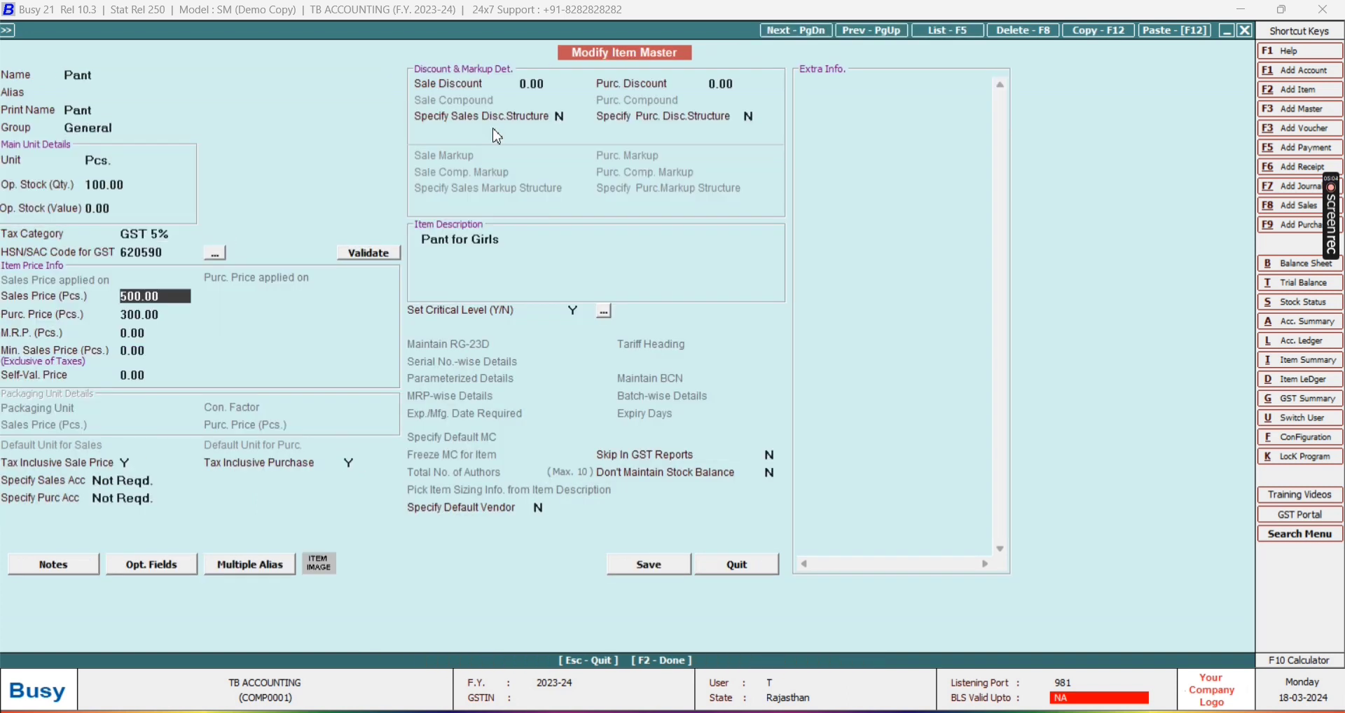
{"action": "key", "text": "Return"}
{"action": "key", "text": "Return"}
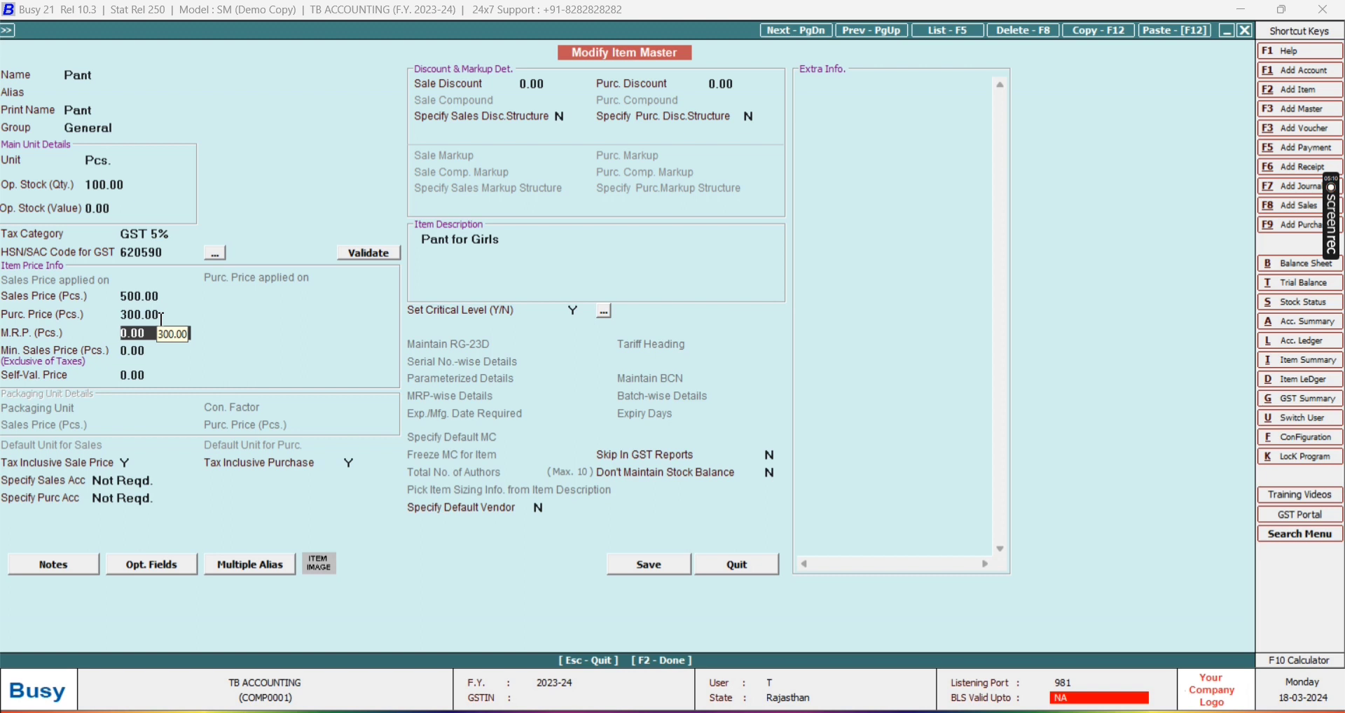
{"action": "type", "text": "566"}
{"action": "key", "text": "Return"}
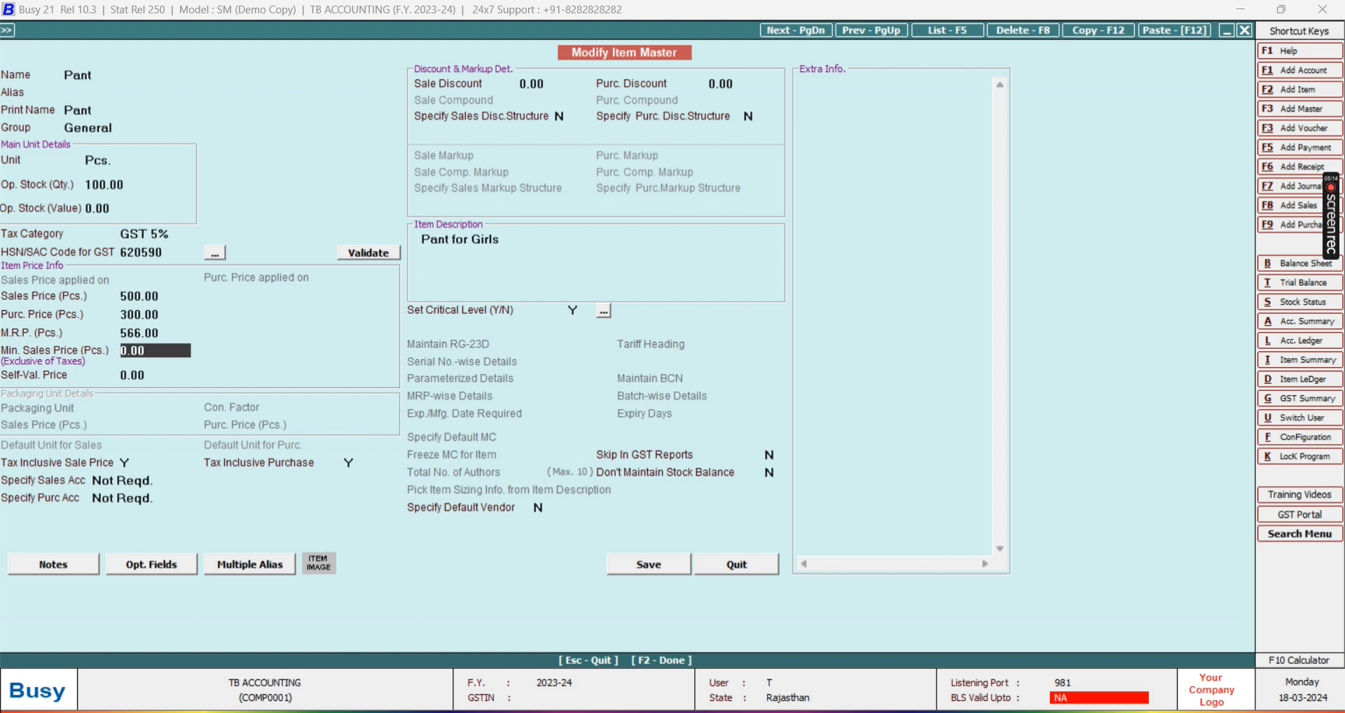
{"action": "key", "text": "F2"}
{"action": "key", "text": "Return"}
{"action": "key", "text": "Escape"}
{"action": "key", "text": "Escape"}
{"action": "key", "text": "Escape"}
Quit the voucher, start a fresh one, and enter Pant on line 1
{"action": "key", "text": "Left"}
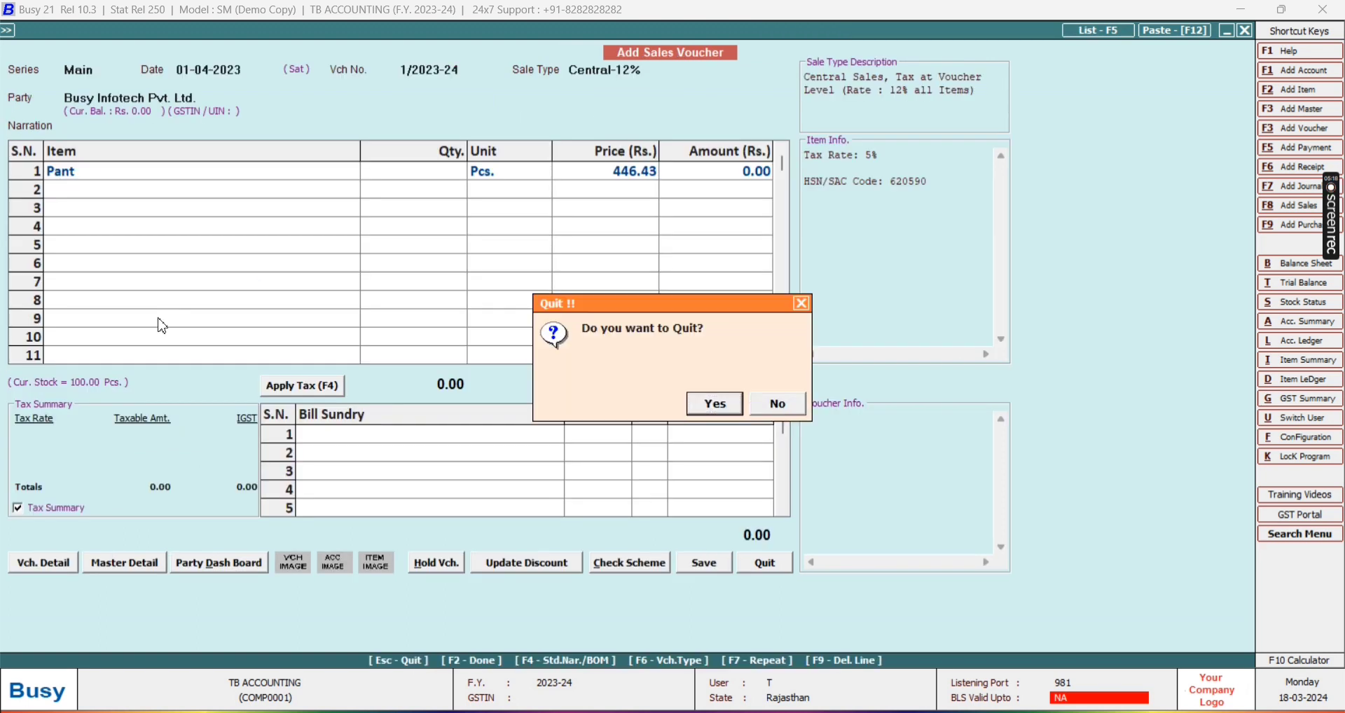
{"action": "key", "text": "Return"}
{"action": "key", "text": "Return"}
{"action": "key", "text": "Return"}
{"action": "key", "text": "Return"}
{"action": "key", "text": "Return"}
{"action": "key", "text": "Return"}
{"action": "key", "text": "Return"}
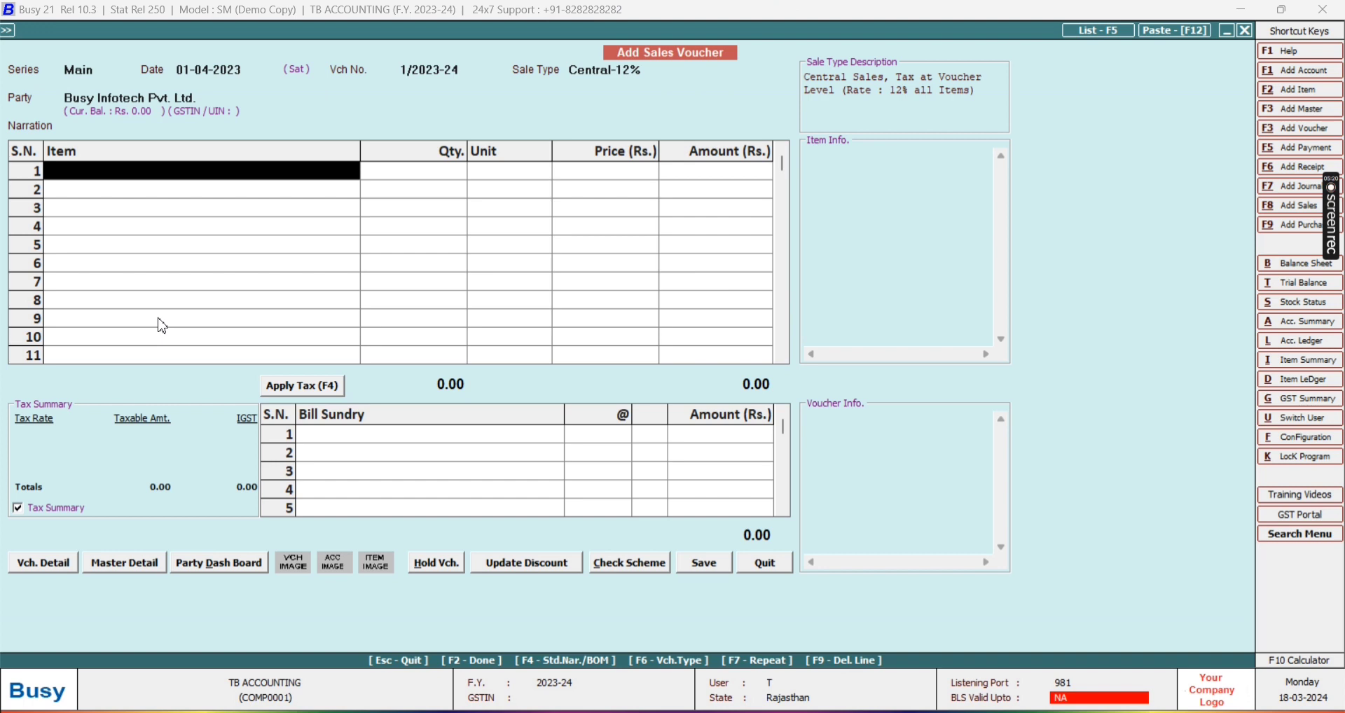
{"action": "type", "text": "pant"}
{"action": "key", "text": "Return"}
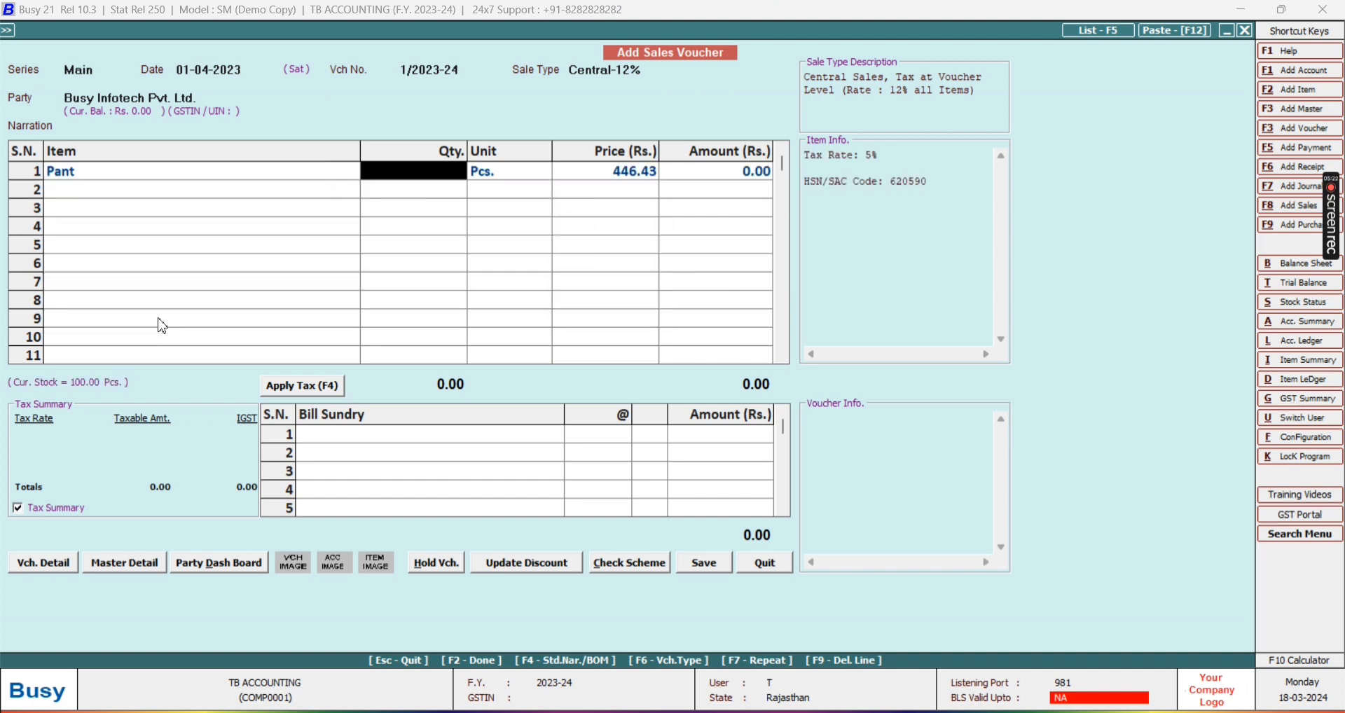
{"action": "key", "text": "Return"}
{"action": "key", "text": "Return"}
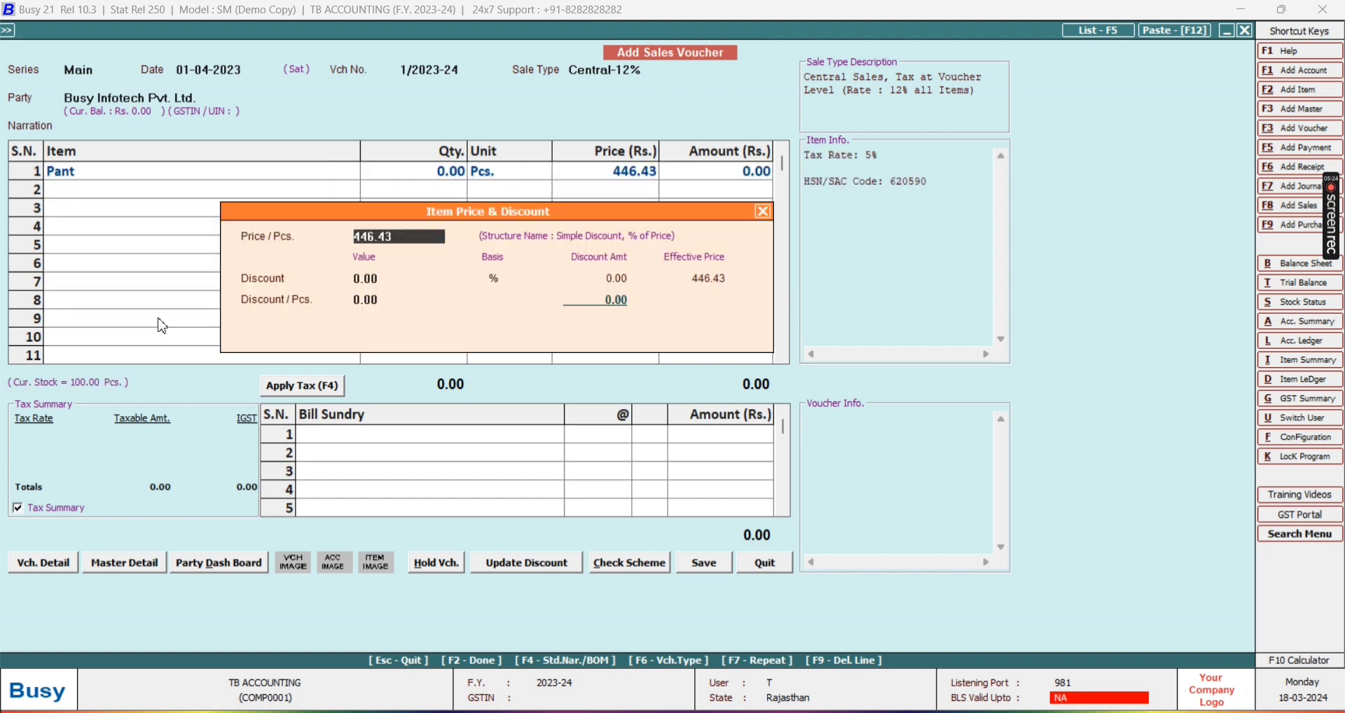
{"action": "key", "text": "Return"}
{"action": "key", "text": "Return"}
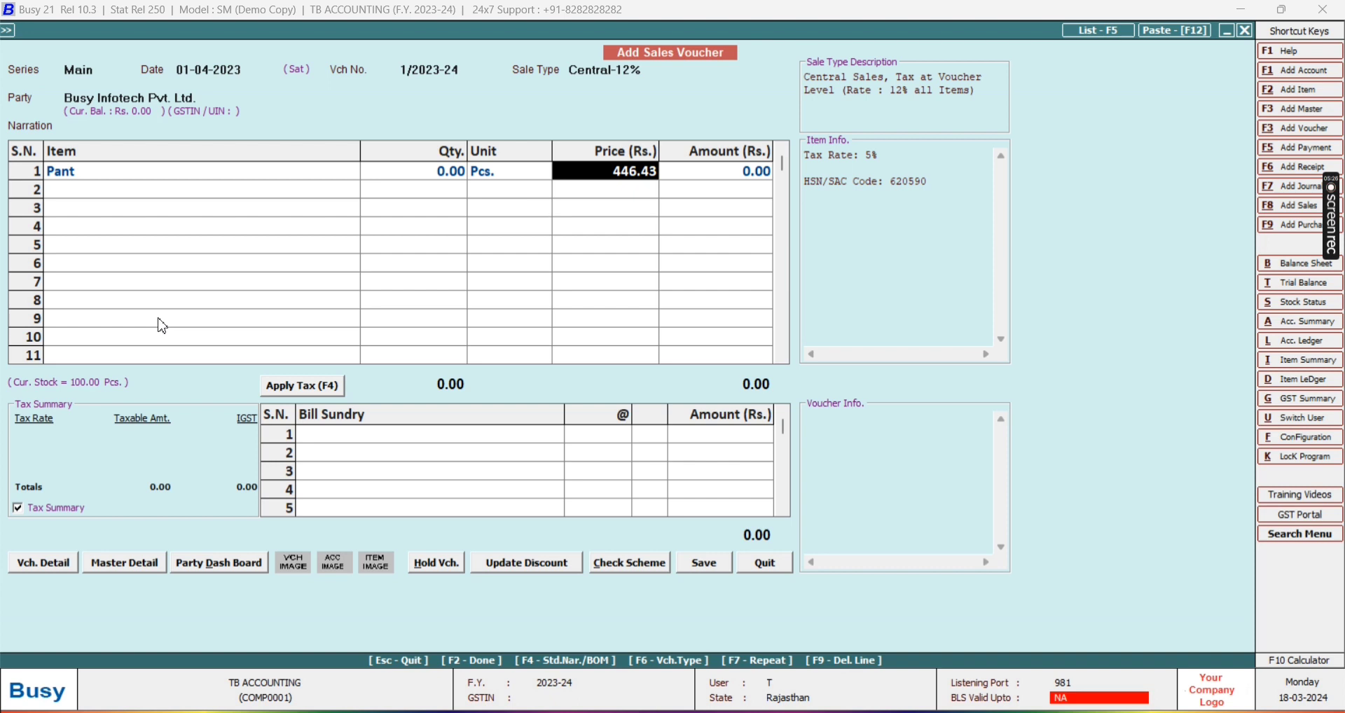
{"action": "key", "text": "Up"}
{"action": "key", "text": "Up"}
{"action": "key", "text": "Return"}
{"action": "key", "text": "Return"}
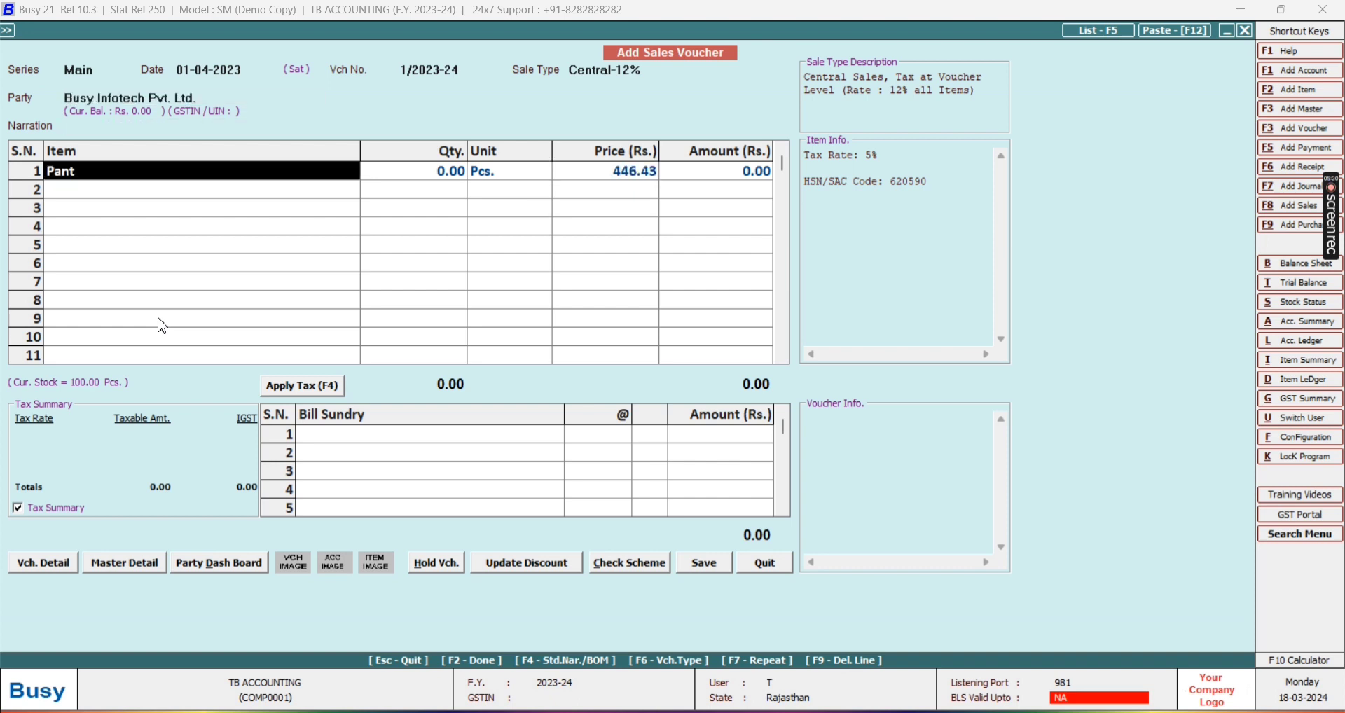
Rename the item to 'Pant for ladies' in its item master and save
{"action": "key", "text": "ctrl+Return"}
{"action": "key", "text": "Return"}
{"action": "key", "text": "Return"}
{"action": "key", "text": "Up"}
{"action": "key", "text": "Up"}
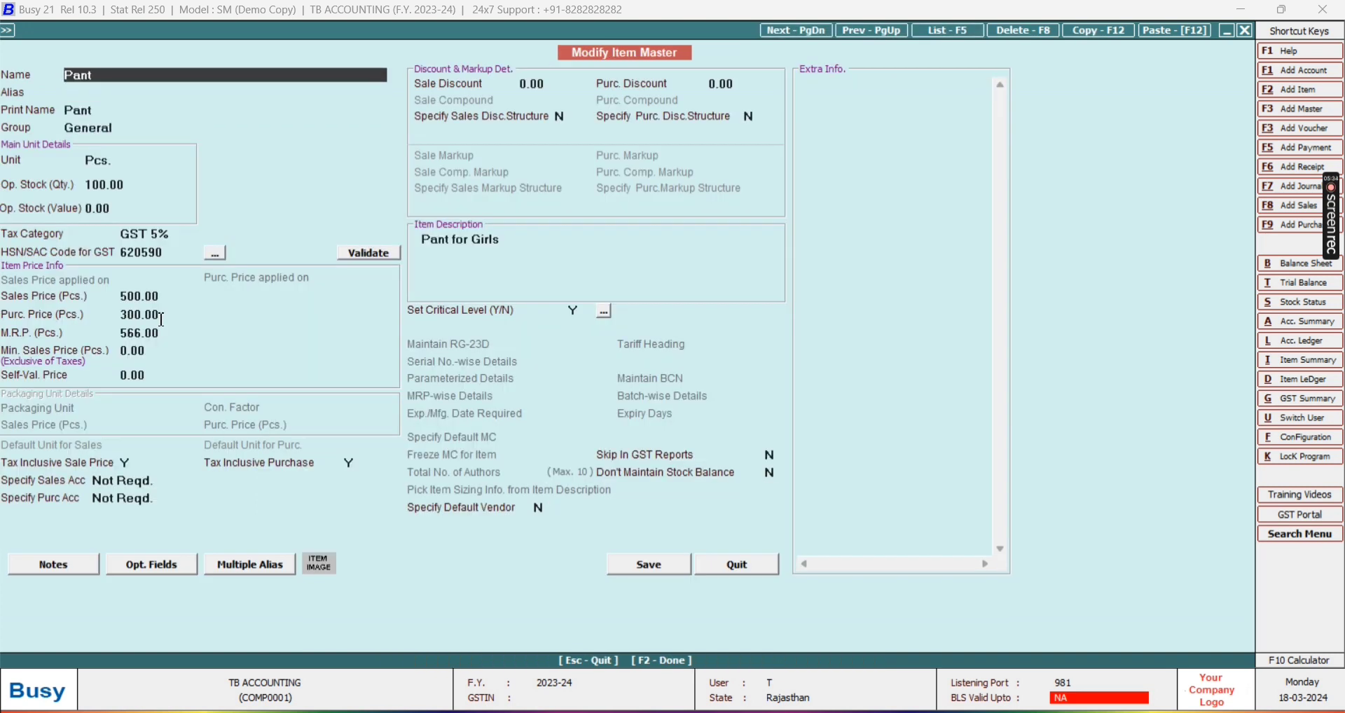
{"action": "type", "text": "for ladies"}
{"action": "key", "text": "F2"}
{"action": "key", "text": "Return"}
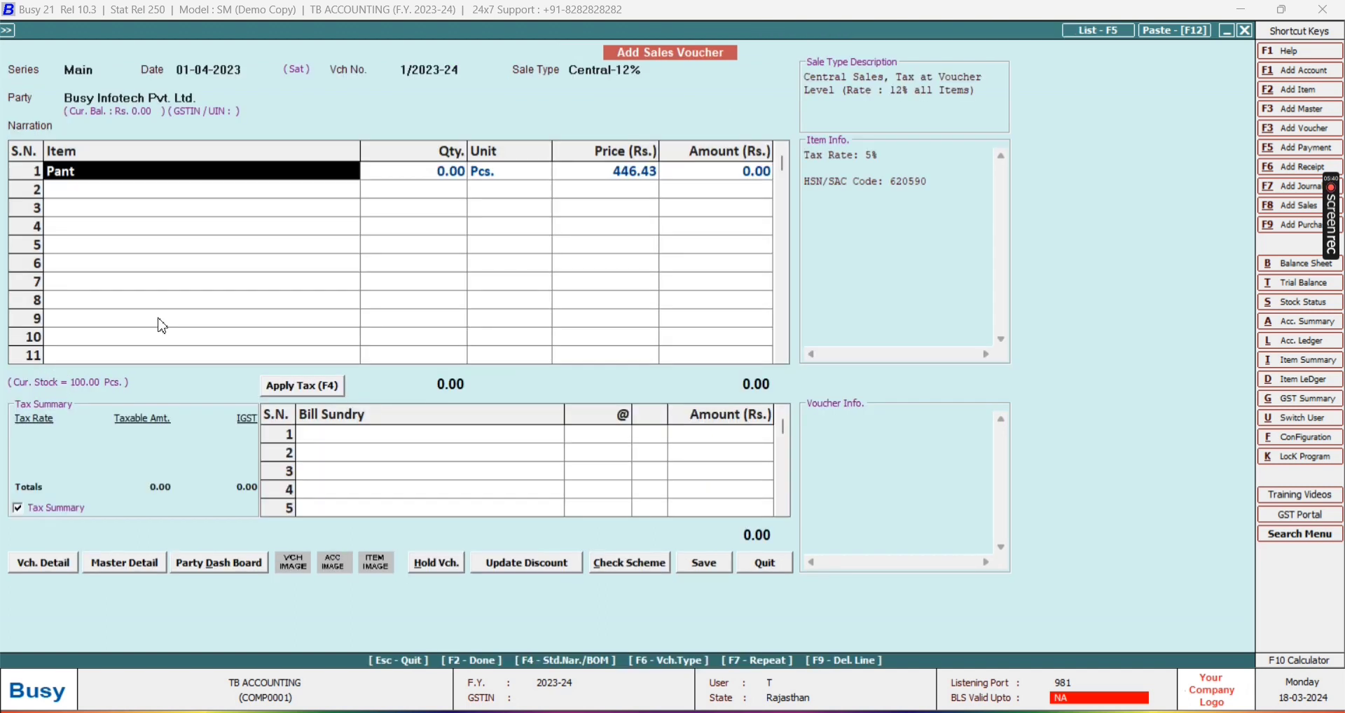
Re-enter Pant for ladies on line 1, then quit the sales voucher with y
{"action": "type", "text": "pant"}
{"action": "key", "text": "Return"}
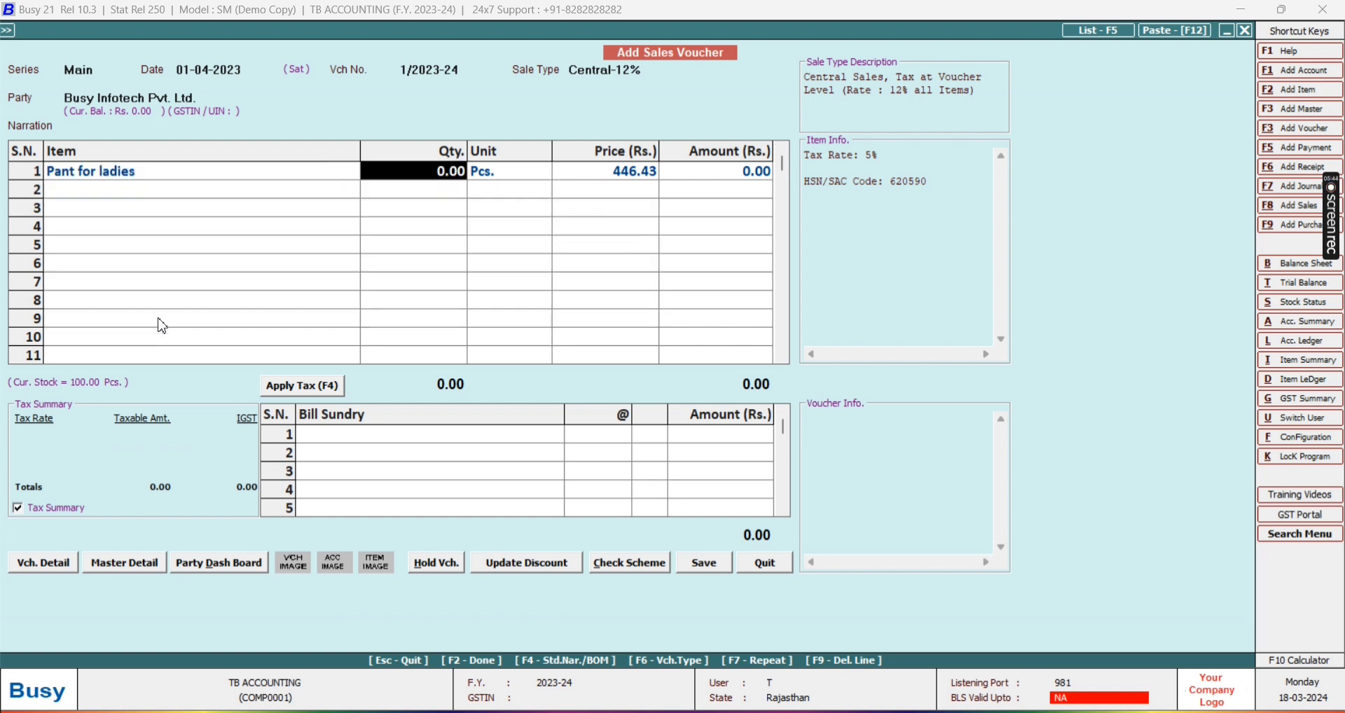
{"action": "key", "text": "Escape"}
{"action": "key", "text": "y"}
{"action": "key", "text": "Left"}
{"action": "key", "text": "Left"}
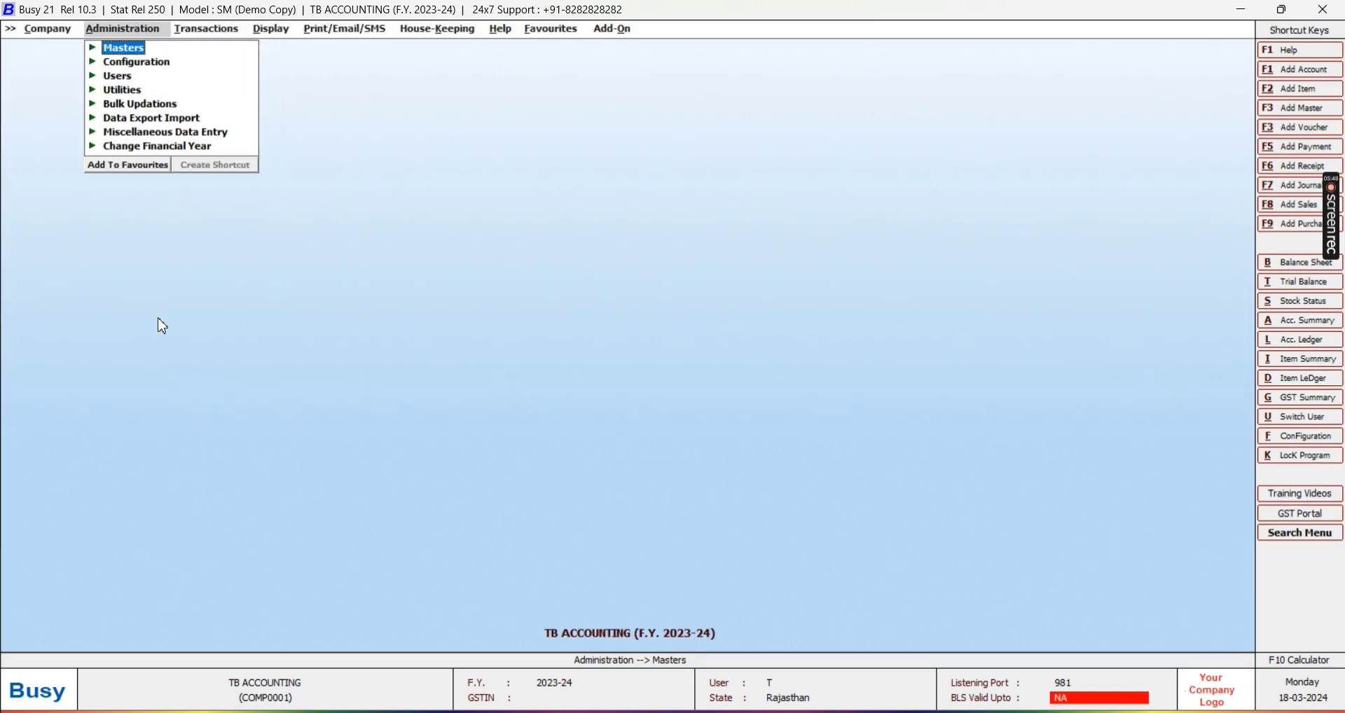
Modify the item 'Pant for ladies', trim its name back to 'Pant', and save
{"action": "key", "text": "Return"}
{"action": "key", "text": "Down"}
{"action": "key", "text": "Down"}
{"action": "key", "text": "Down"}
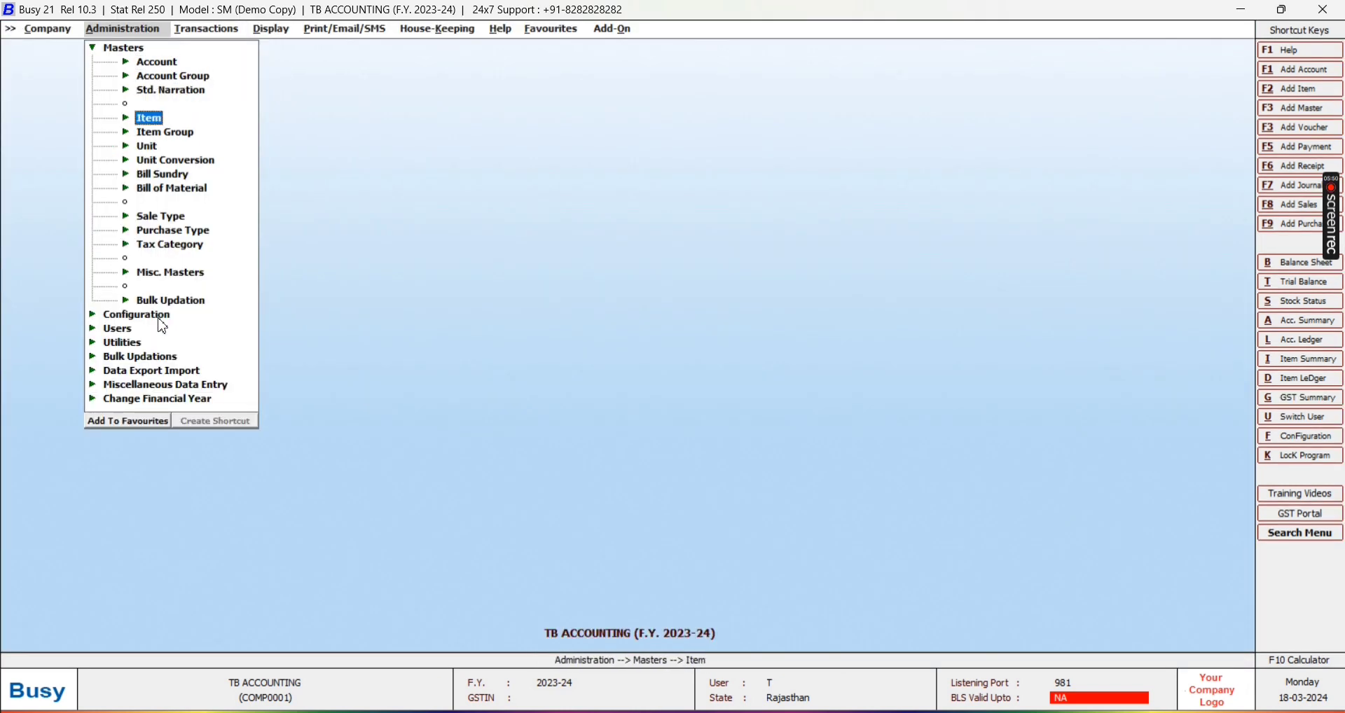
{"action": "key", "text": "Return"}
{"action": "key", "text": "Down"}
{"action": "key", "text": "Return"}
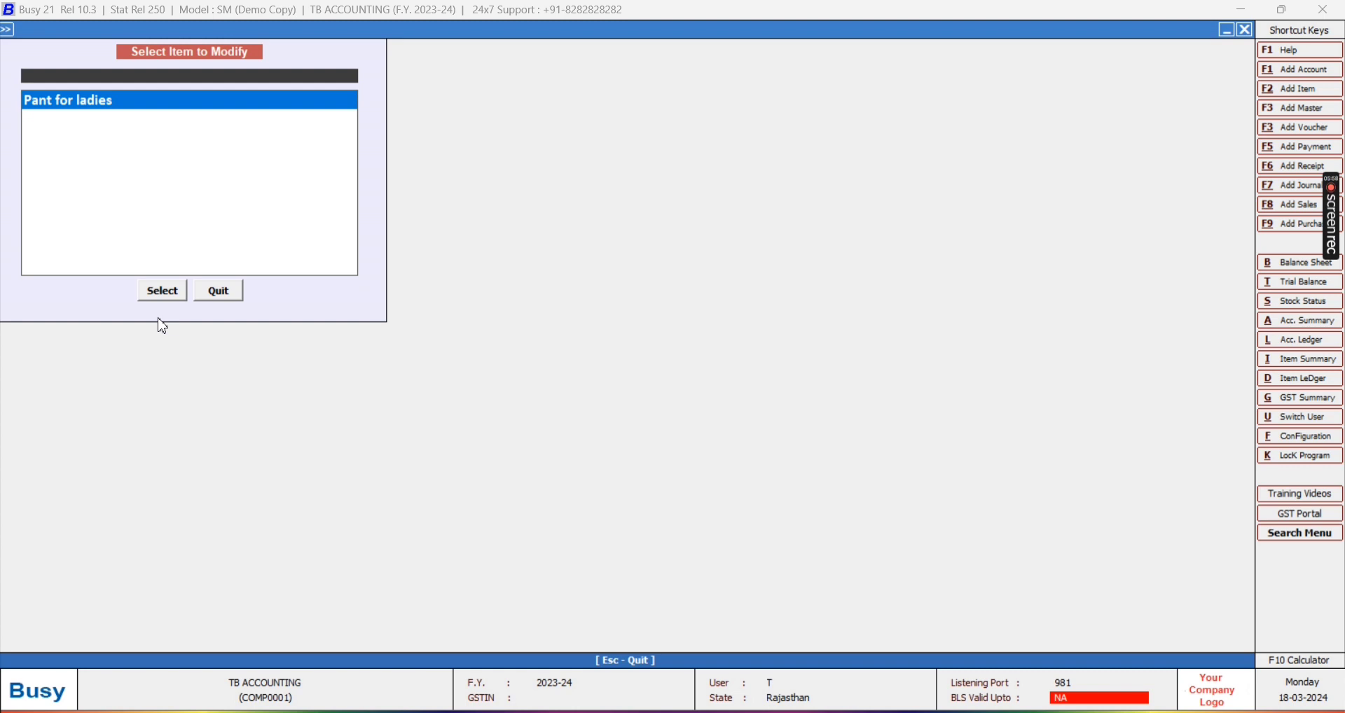
{"action": "key", "text": "Return"}
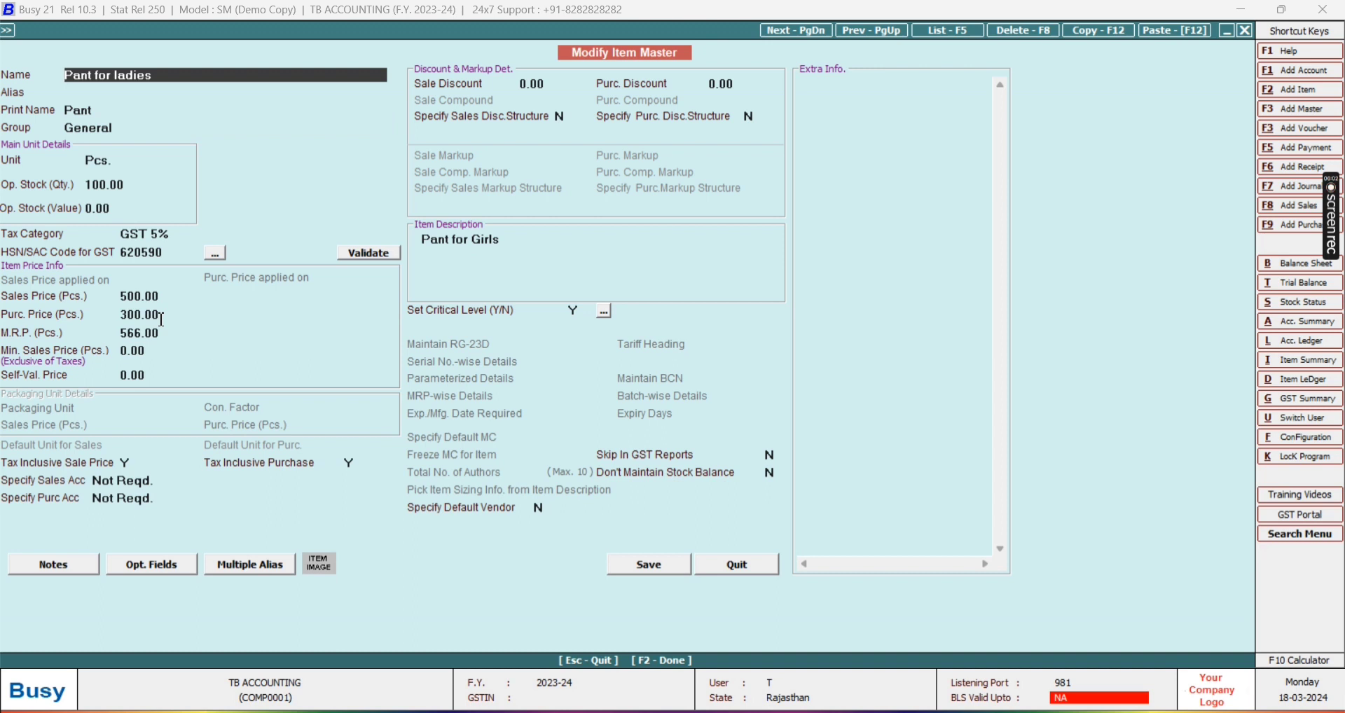
{"action": "key", "text": "BackSpace"}
{"action": "key", "text": "BackSpace"}
{"action": "key", "text": "BackSpace"}
{"action": "key", "text": "BackSpace"}
{"action": "key", "text": "BackSpace"}
{"action": "key", "text": "BackSpace"}
{"action": "key", "text": "BackSpace"}
{"action": "key", "text": "BackSpace"}
{"action": "key", "text": "BackSpace"}
{"action": "key", "text": "BackSpace"}
{"action": "key", "text": "F2"}
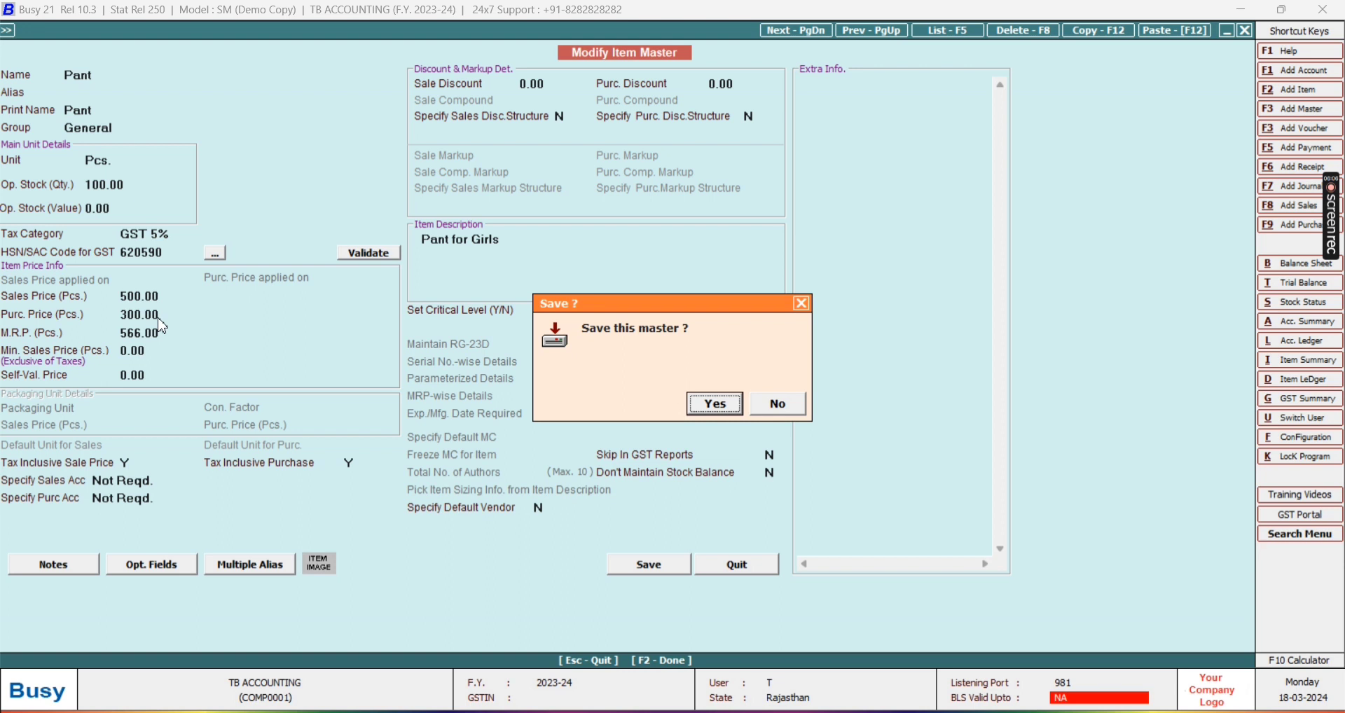
{"action": "key", "text": "Return"}
Open the Item List report and answer its first prompt
{"action": "key", "text": "Escape"}
{"action": "key", "text": "Escape"}
{"action": "key", "text": "Return"}
{"action": "key", "text": "Down"}
{"action": "key", "text": "Down"}
{"action": "key", "text": "Return"}
{"action": "key", "text": "Return"}
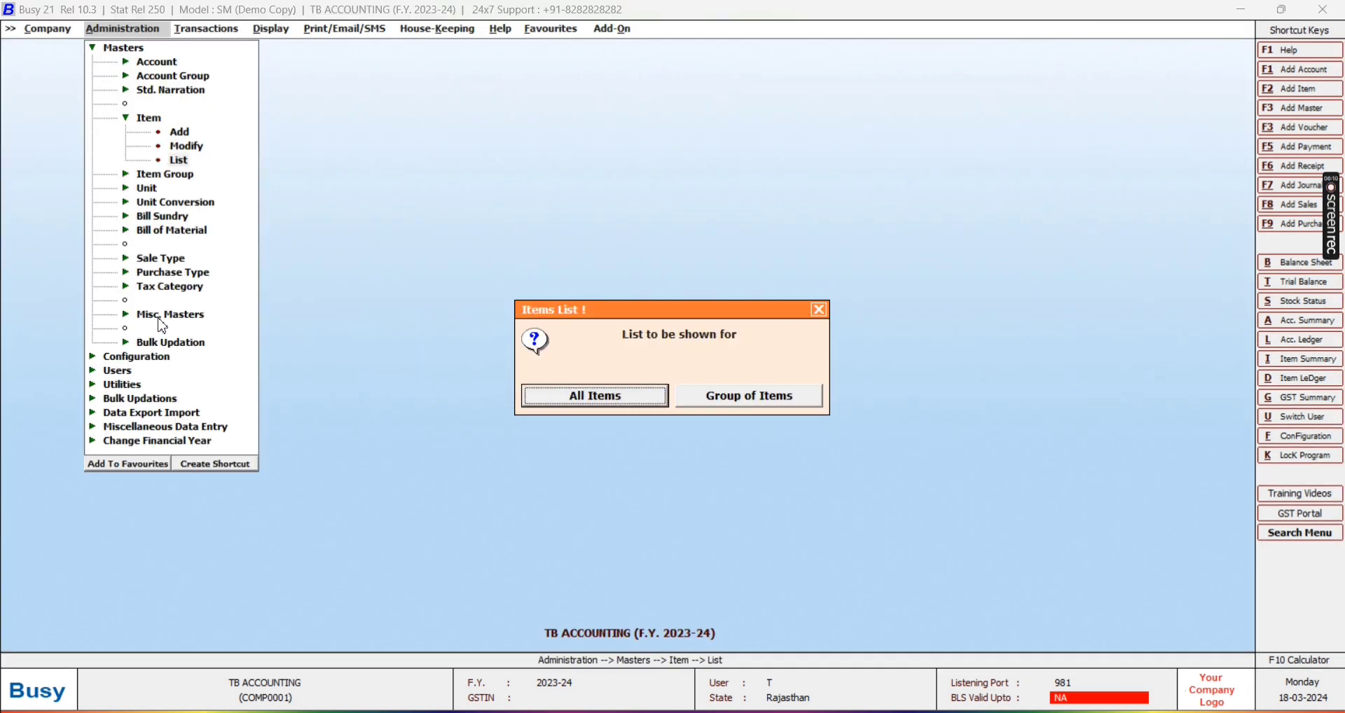
{"action": "key", "text": "Return"}
Display the List of Items, confirm only Pant with 100.00 Pcs. and GST 5%, then close it
{"action": "key", "text": "F2"}
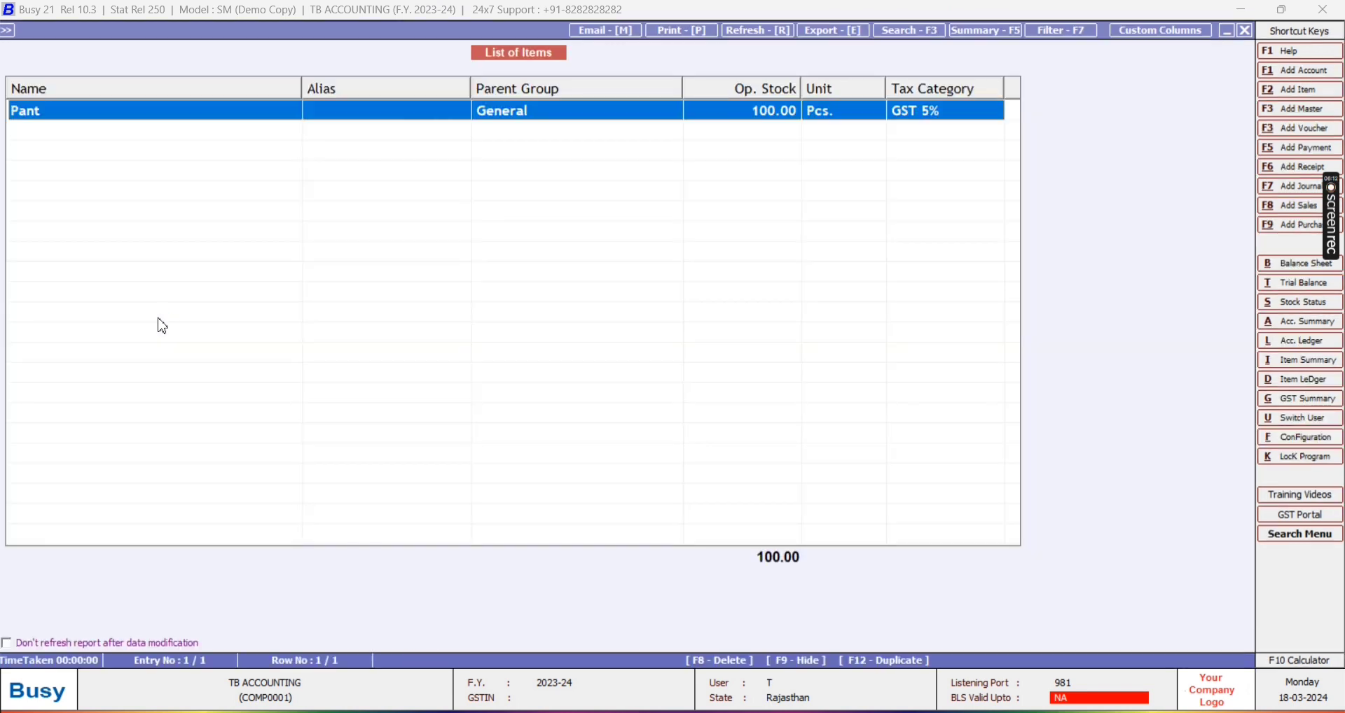
{"action": "key", "text": "Escape"}
{"action": "key", "text": "Escape"}
{"action": "key", "text": "Escape"}
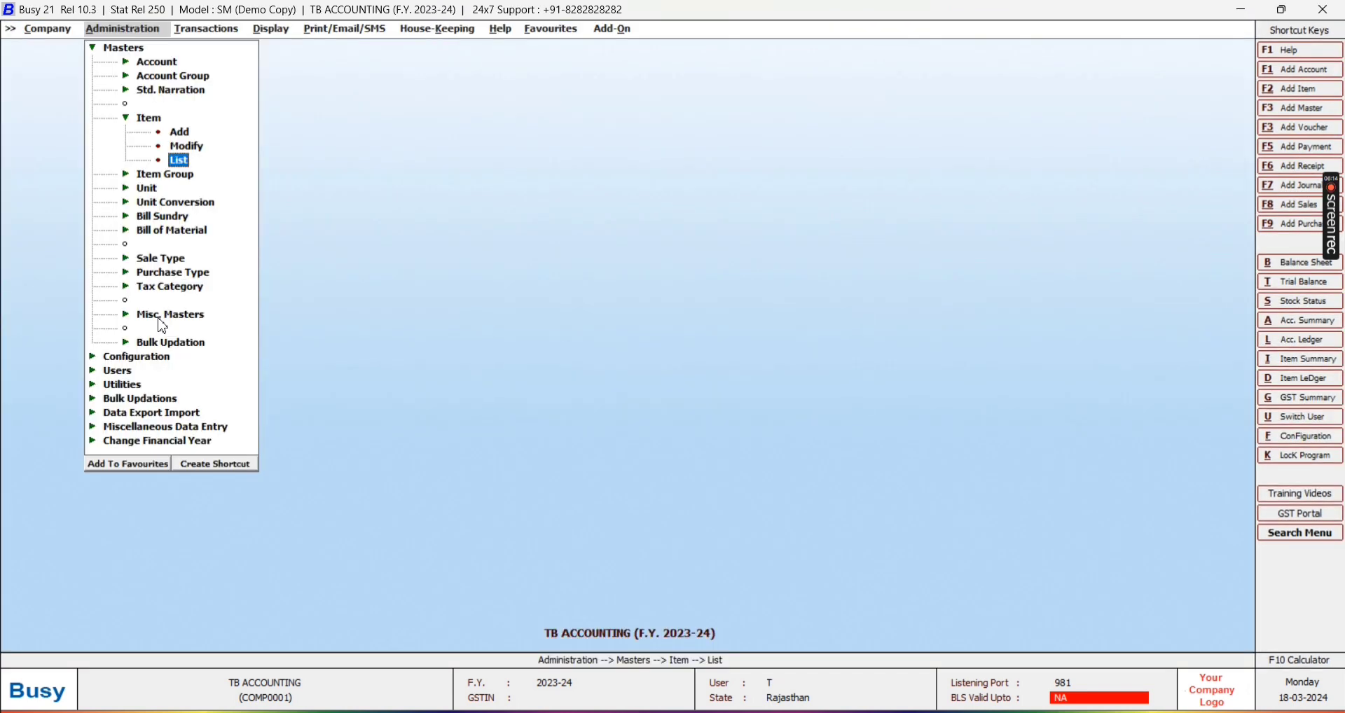
{"action": "key", "text": "Escape"}
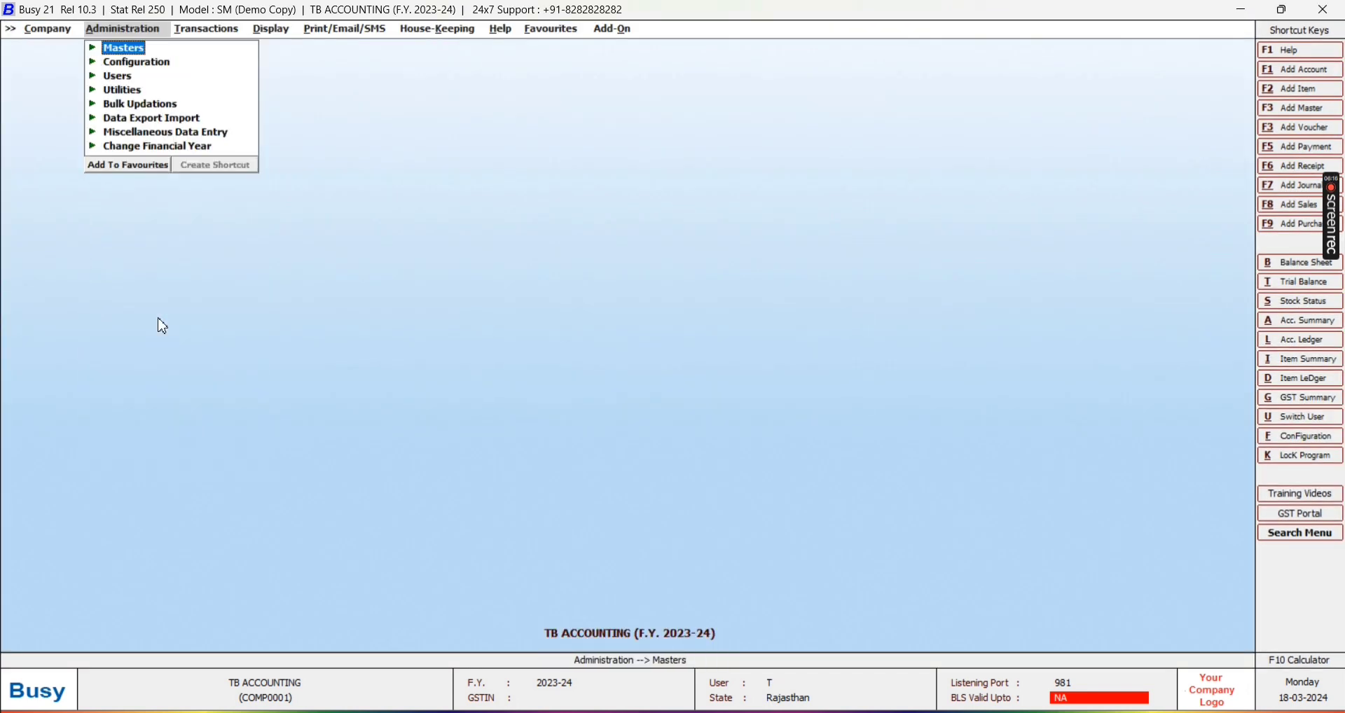
Return to Administration and expand Masters, moving down to Account Groups
{"action": "key", "text": "Right"}
{"action": "key", "text": "Left"}
{"action": "key", "text": "Return"}
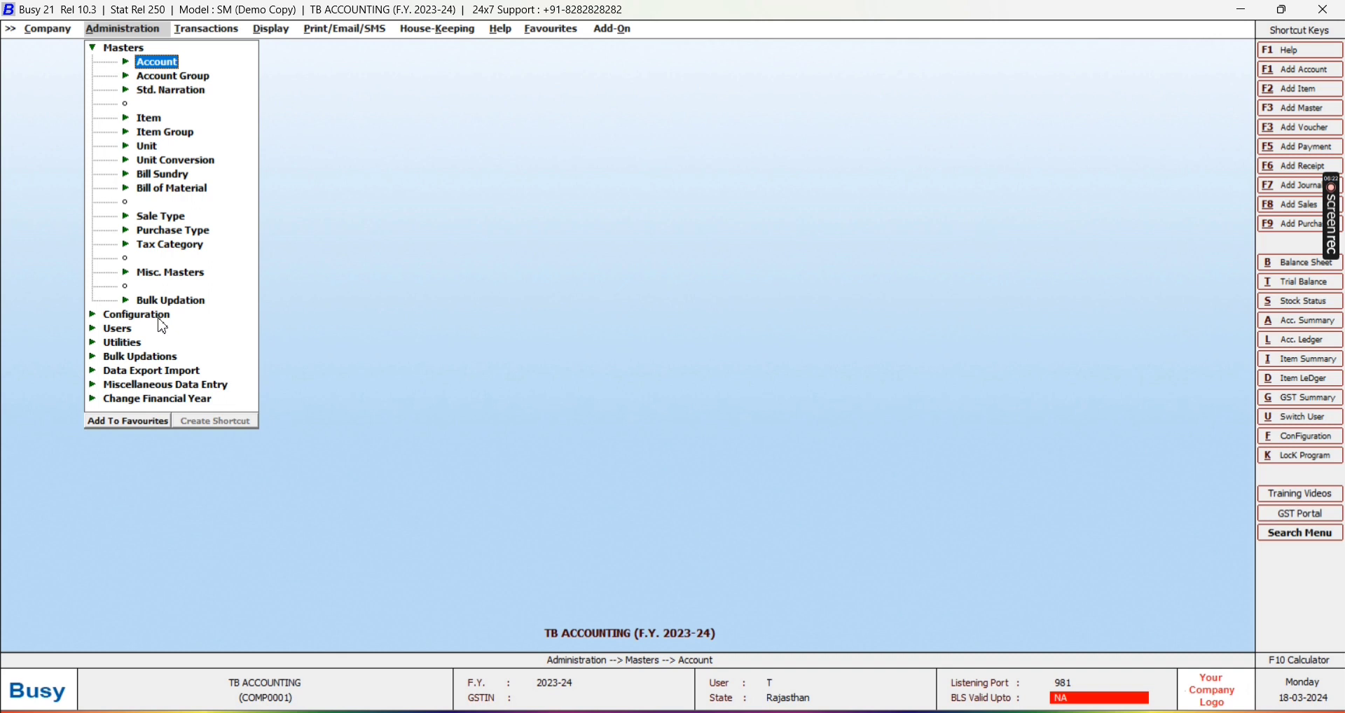
{"action": "key", "text": "Down"}
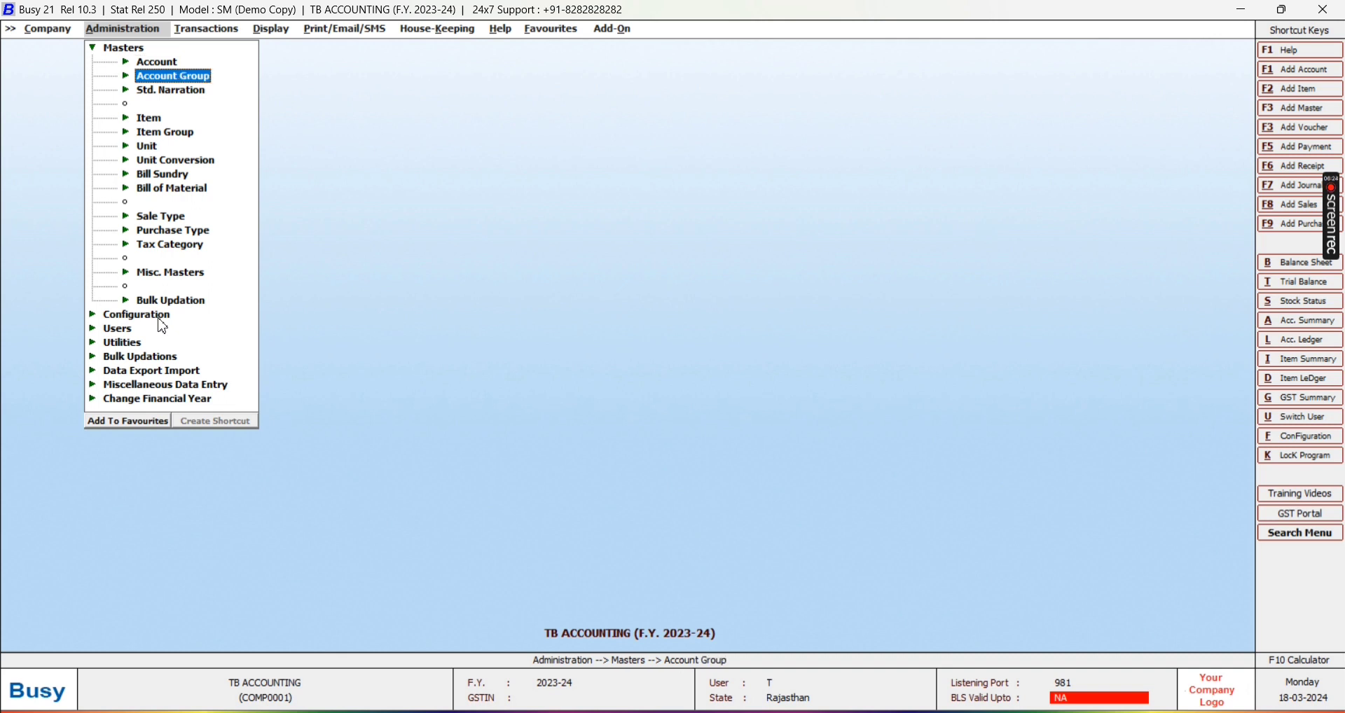